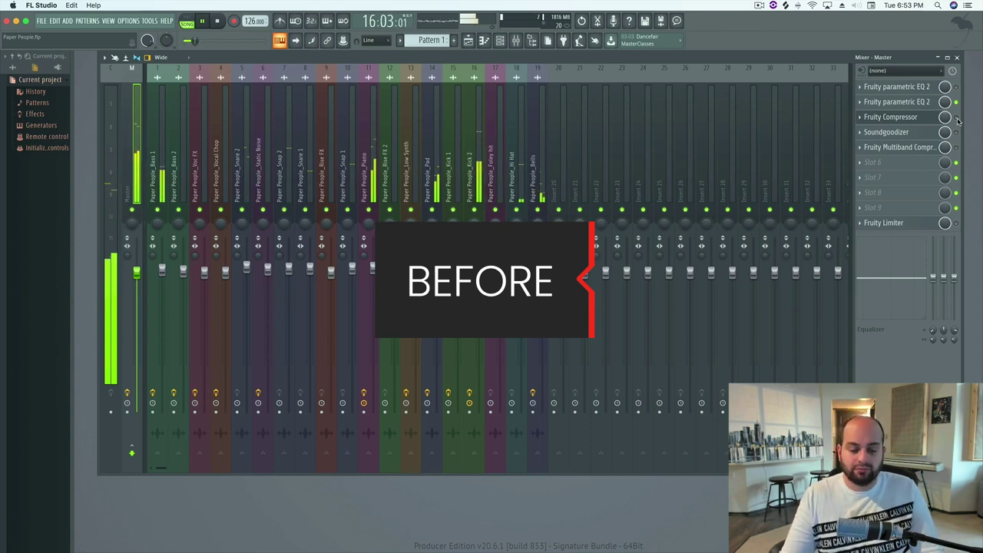
- Replay the song to A/B the mix with the master Fruity Compressor bypassed, then enable it
{"action": "key", "text": "space"}
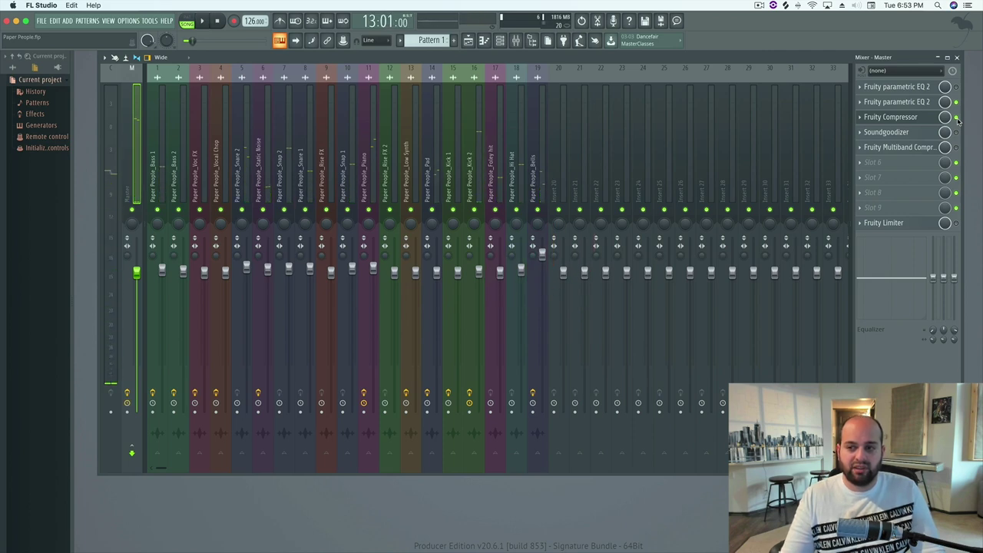
{"action": "key", "text": "space"}
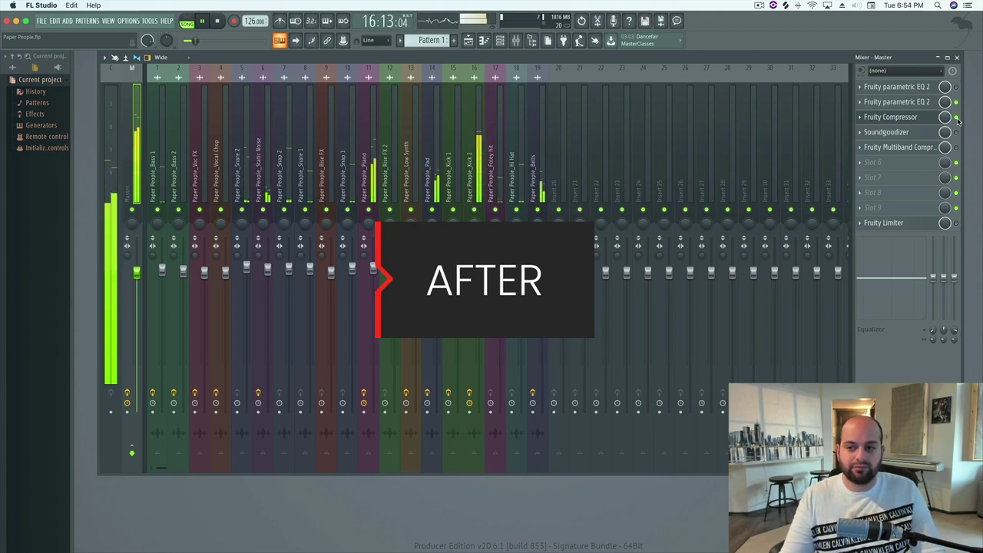
{"action": "key", "text": "space"}
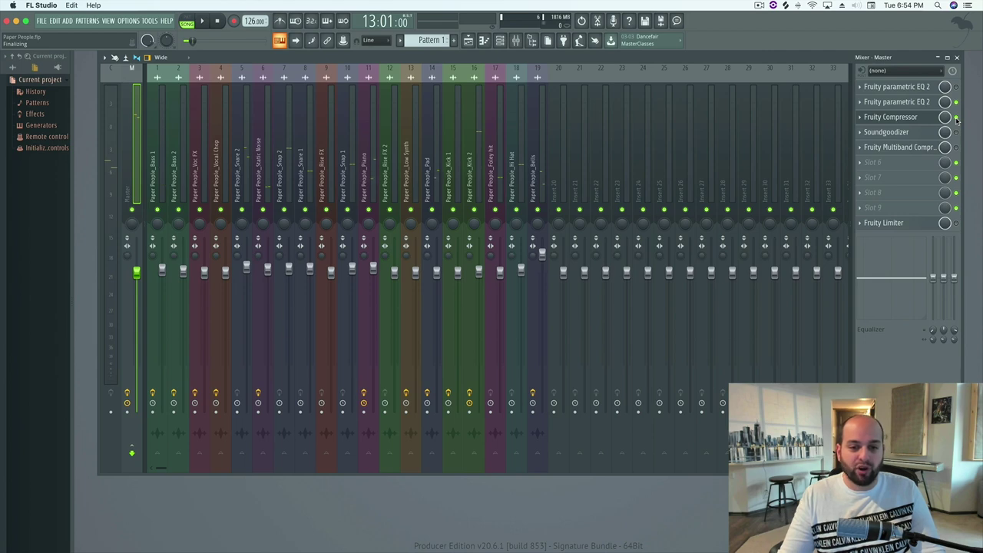
{"action": "key", "text": "space"}
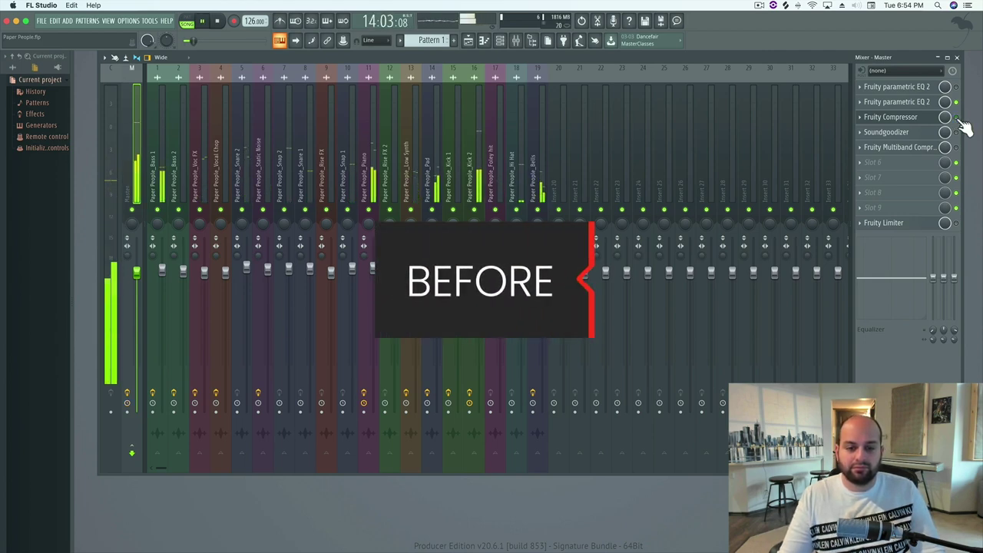
{"action": "left_click", "coordinate": [956, 117]}
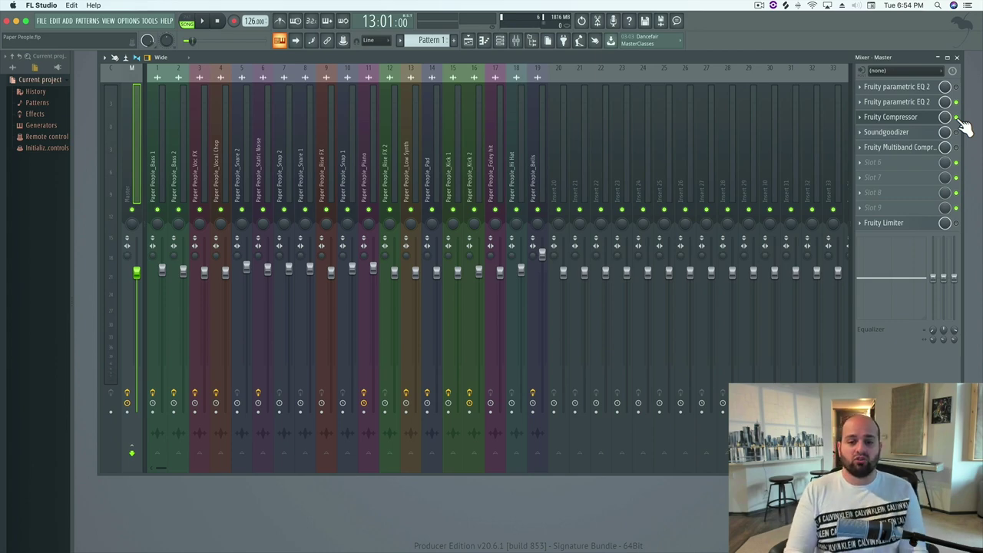
- Open the master Fruity Compressor window: -20.3 dB threshold, 1.9:1 ratio, 1.7 dB gain, Vintage
{"action": "left_click", "coordinate": [935, 120]}
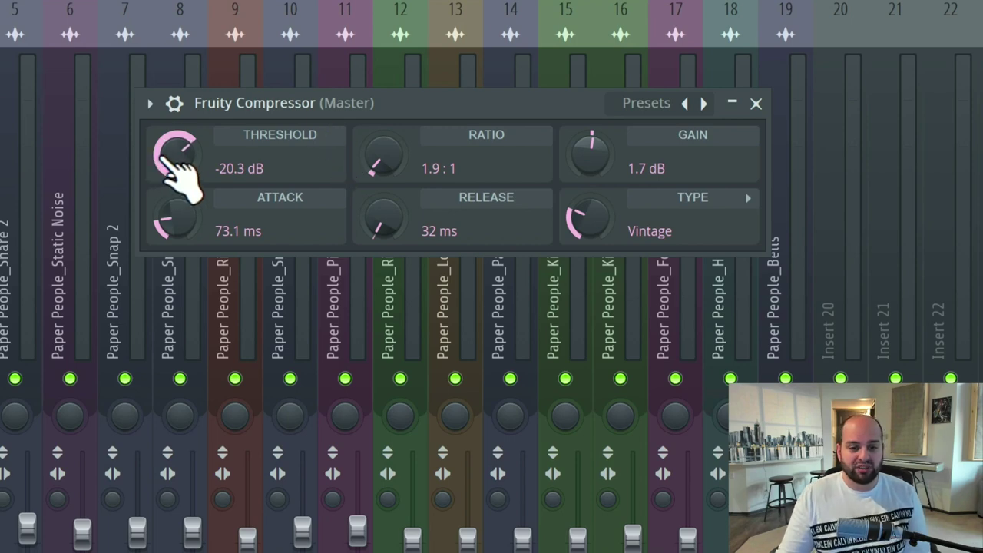
- Sweep the Threshold knob repeatedly between 0 and -60 dB, finishing at 0.0 dB
{"action": "left_click_drag", "start_coordinate": [250, 146], "coordinate": [250, 80]}
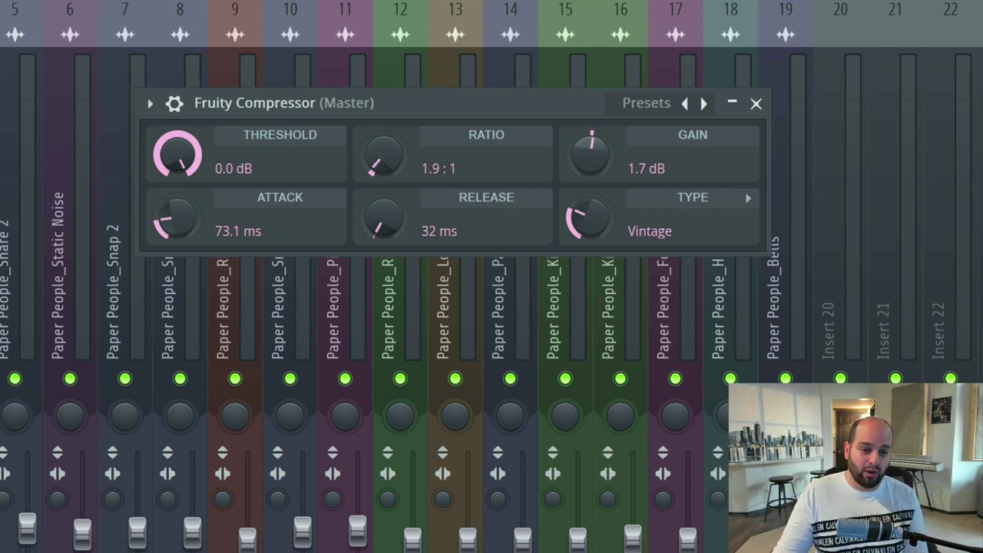
{"action": "mouse_move", "coordinate": [177, 157]}
{"action": "left_mouse_down"}
{"action": "mouse_move", "coordinate": [176, 195]}
{"action": "mouse_move", "coordinate": [176, 157]}
{"action": "left_mouse_up"}
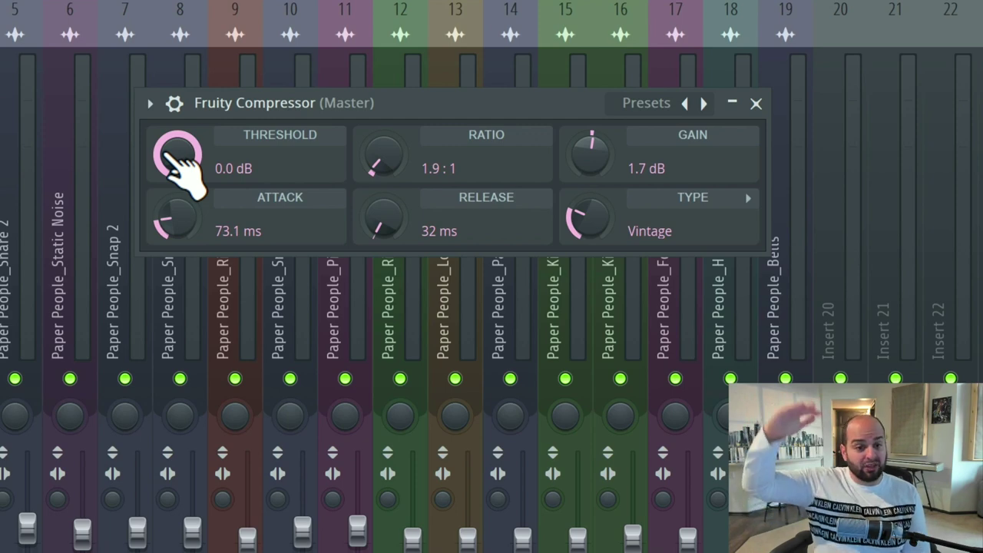
{"action": "left_click_drag", "start_coordinate": [179, 157], "coordinate": [178, 307]}
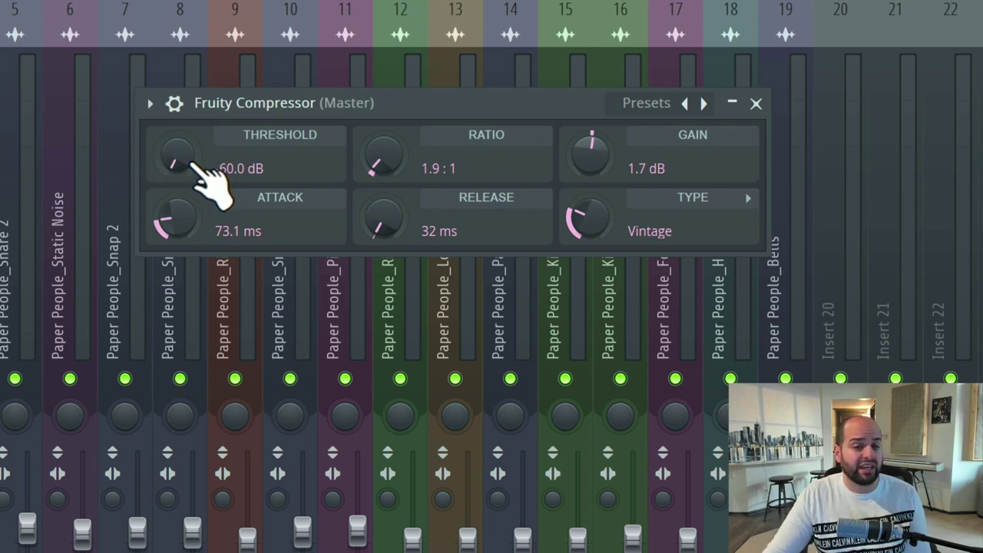
{"action": "left_click_drag", "start_coordinate": [193, 169], "coordinate": [193, 62]}
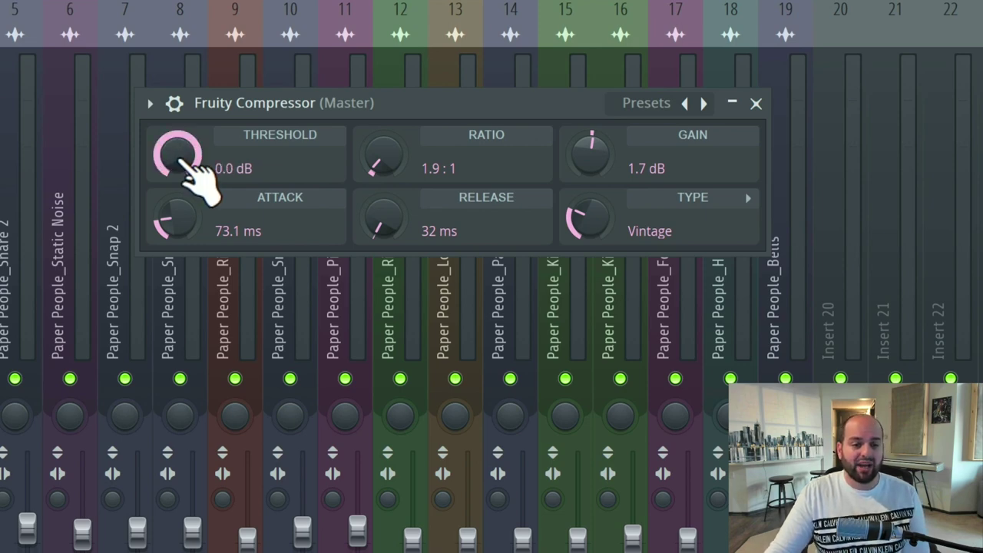
{"action": "left_click_drag", "start_coordinate": [187, 171], "coordinate": [186, 201]}
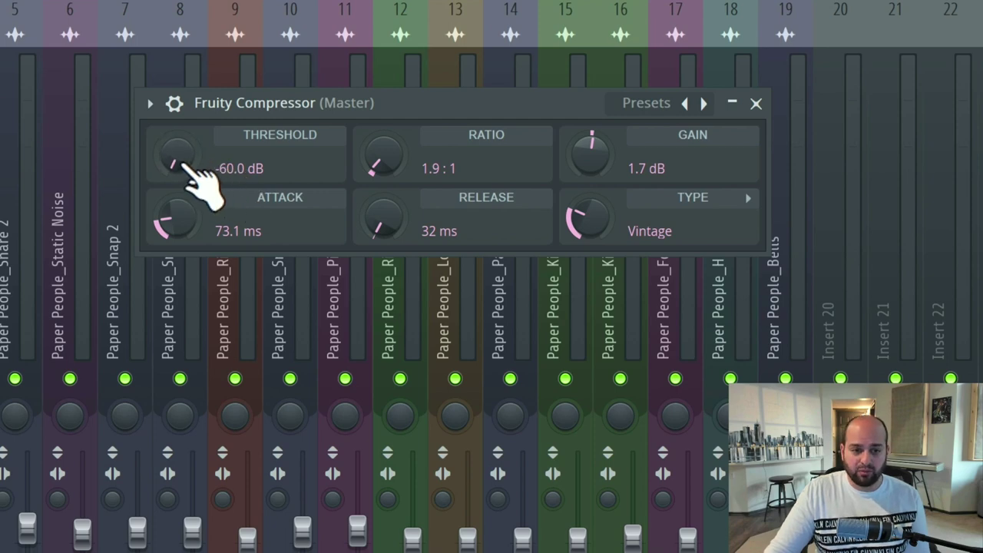
{"action": "left_click_drag", "start_coordinate": [185, 176], "coordinate": [184, 71]}
{"action": "mouse_move", "coordinate": [178, 164]}
{"action": "left_mouse_down"}
{"action": "mouse_move", "coordinate": [178, 261]}
{"action": "mouse_move", "coordinate": [178, 154]}
{"action": "mouse_move", "coordinate": [184, 176]}
{"action": "left_mouse_up"}
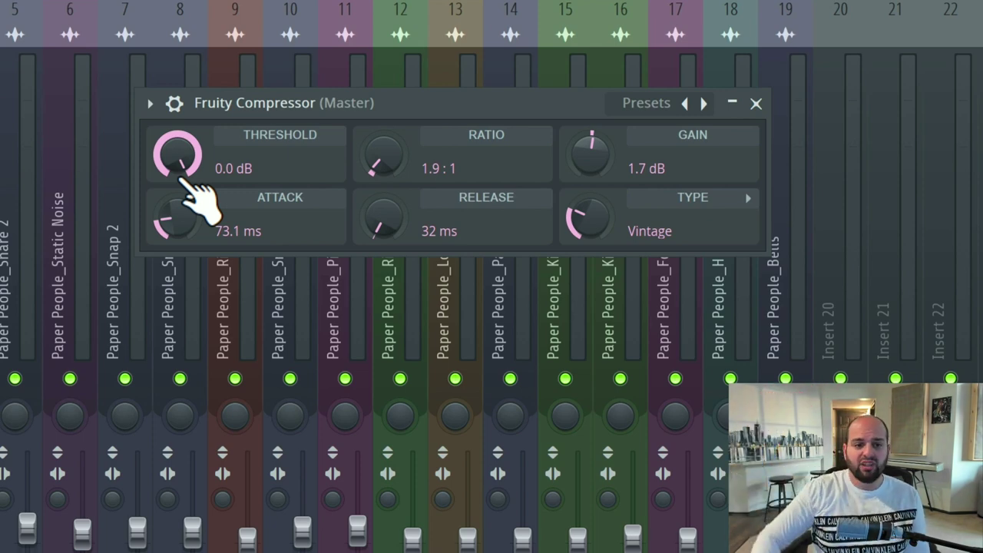
{"action": "left_click_drag", "start_coordinate": [184, 164], "coordinate": [185, 184]}
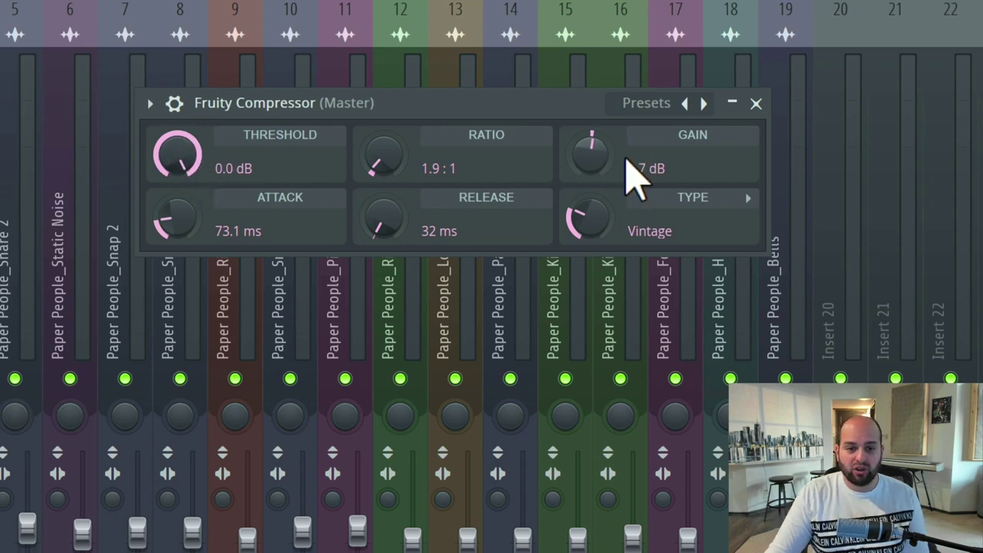
- Set gain to 0.0 dB and ratio to 4.3:1, then bring threshold to -20.1 dB
{"action": "left_click_drag", "start_coordinate": [591, 154], "coordinate": [592, 165]}
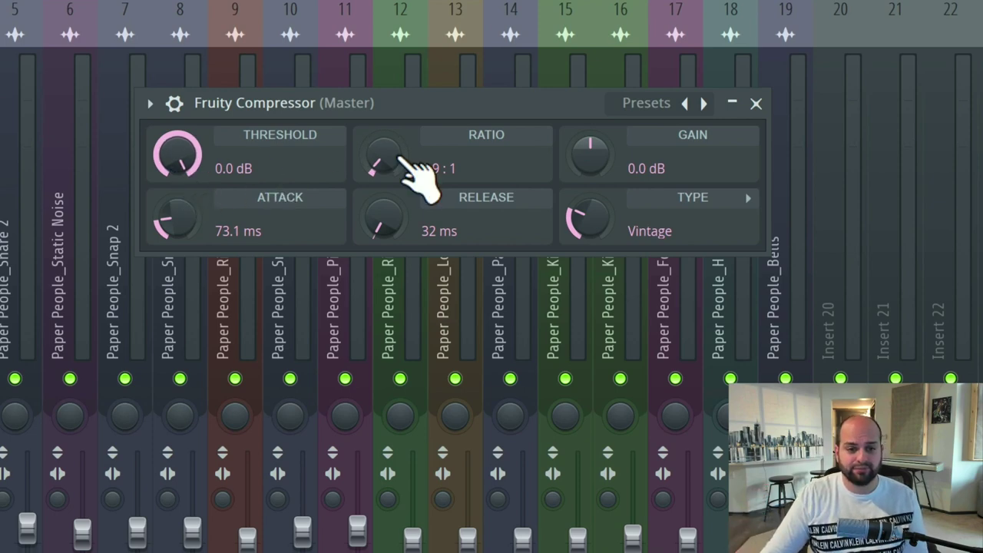
{"action": "left_click_drag", "start_coordinate": [384, 162], "coordinate": [383, 146]}
{"action": "left_click_drag", "start_coordinate": [186, 164], "coordinate": [186, 287]}
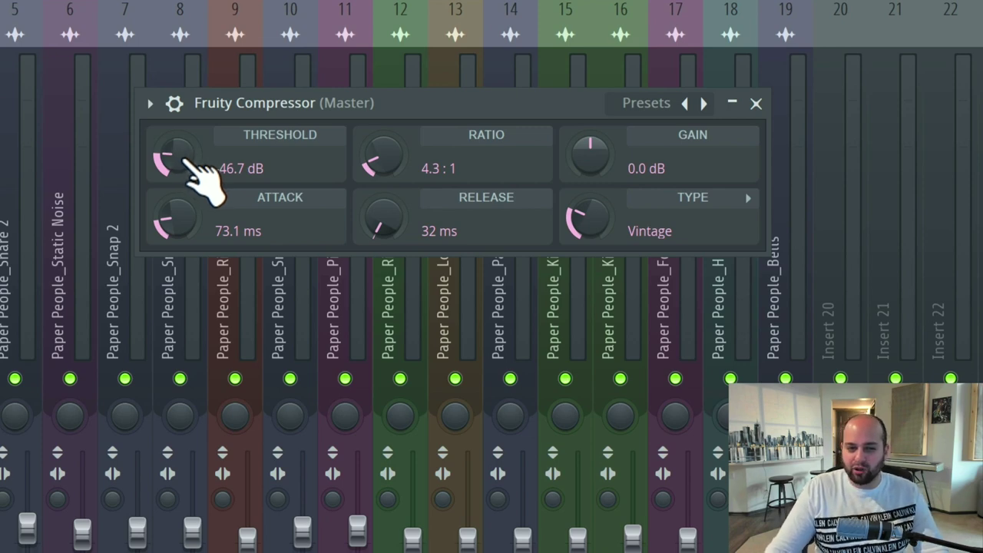
{"action": "left_click_drag", "start_coordinate": [193, 175], "coordinate": [192, 103]}
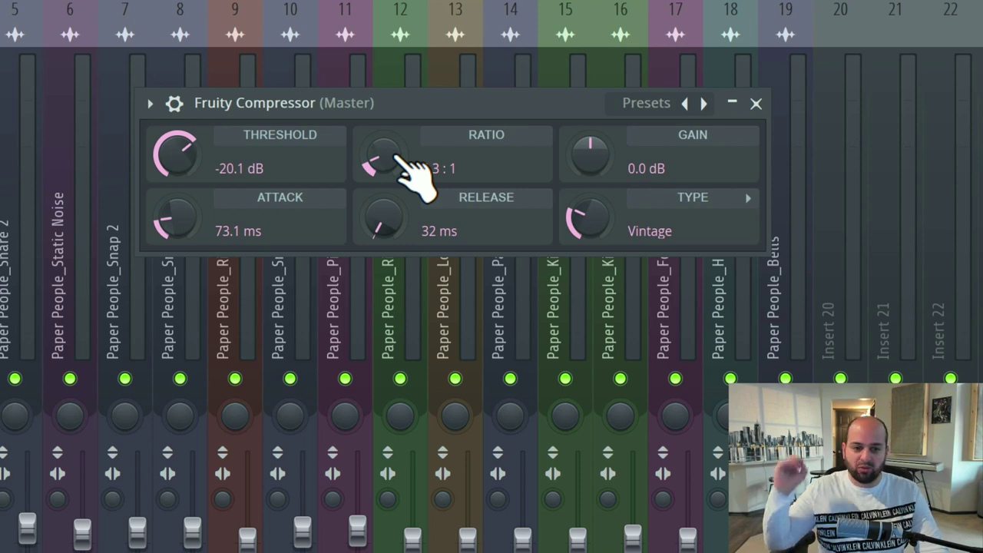
- Audition ratios from about 3.5:1 to 30:1, with threshold settled at -8.8 dB
{"action": "mouse_move", "coordinate": [397, 157]}
{"action": "left_mouse_down"}
{"action": "mouse_move", "coordinate": [398, 77]}
{"action": "mouse_move", "coordinate": [391, 153]}
{"action": "left_mouse_up"}
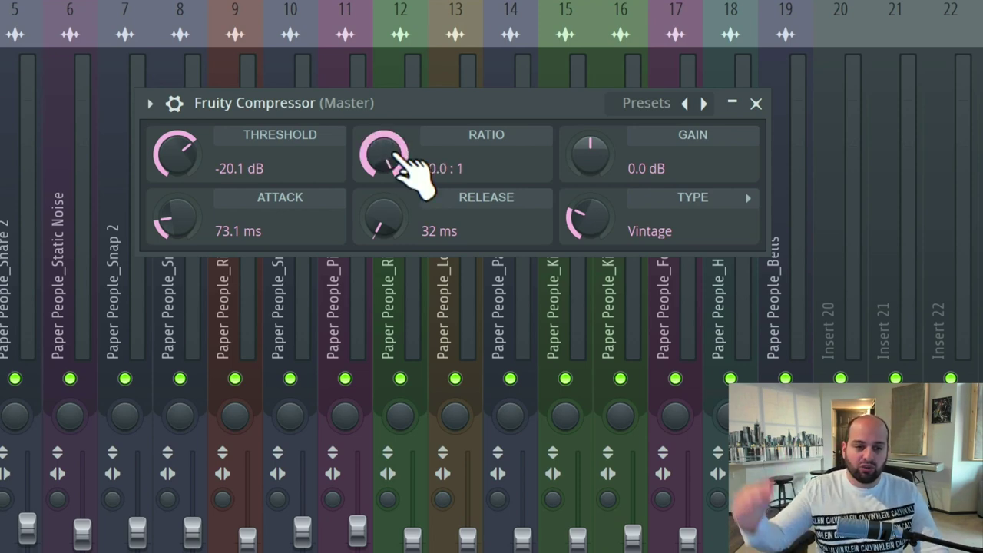
{"action": "left_click_drag", "start_coordinate": [181, 154], "coordinate": [180, 115]}
{"action": "left_click_drag", "start_coordinate": [384, 153], "coordinate": [384, 223]}
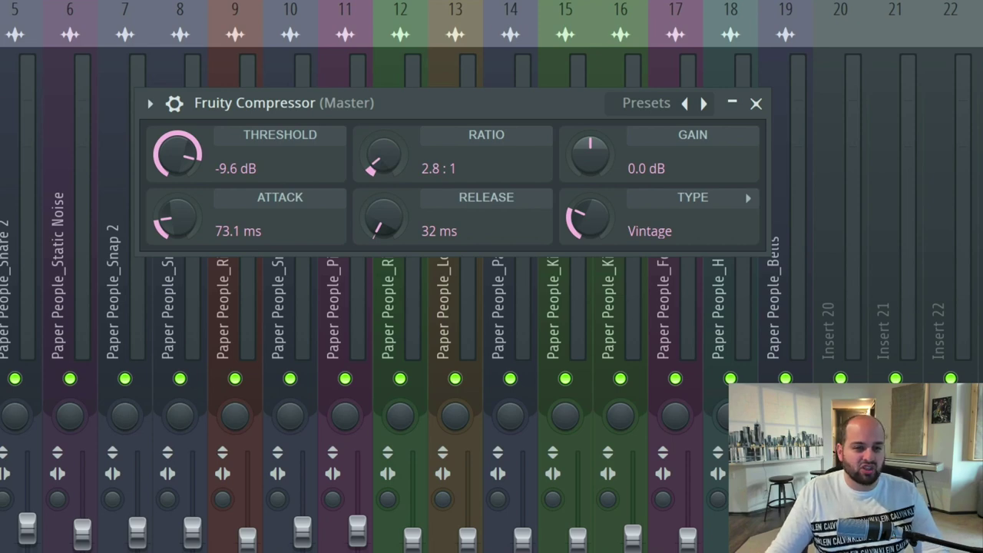
{"action": "mouse_move", "coordinate": [383, 156]}
{"action": "left_mouse_down"}
{"action": "mouse_move", "coordinate": [383, 98]}
{"action": "mouse_move", "coordinate": [383, 126]}
{"action": "mouse_move", "coordinate": [366, 127]}
{"action": "mouse_move", "coordinate": [377, 163]}
{"action": "left_mouse_up"}
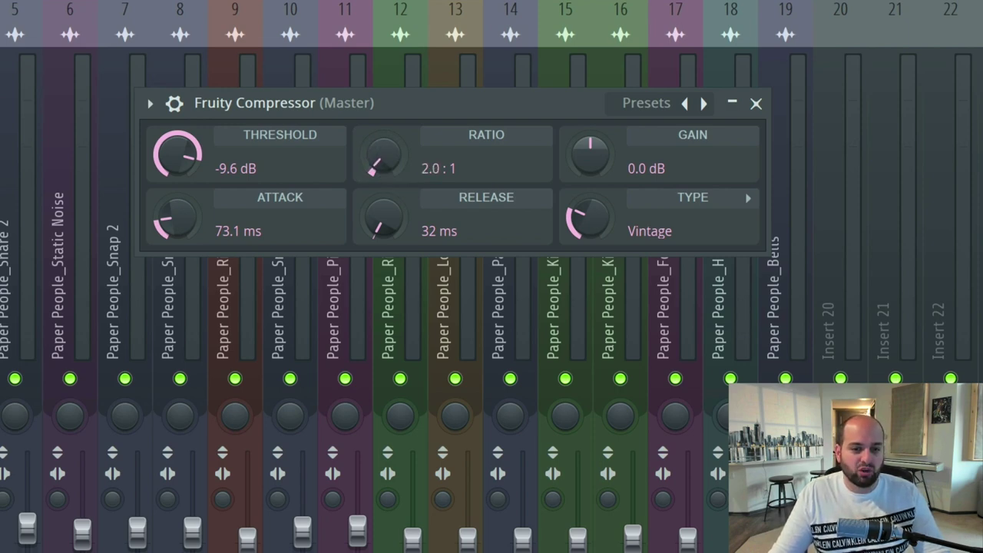
{"action": "left_click_drag", "start_coordinate": [382, 154], "coordinate": [382, 88]}
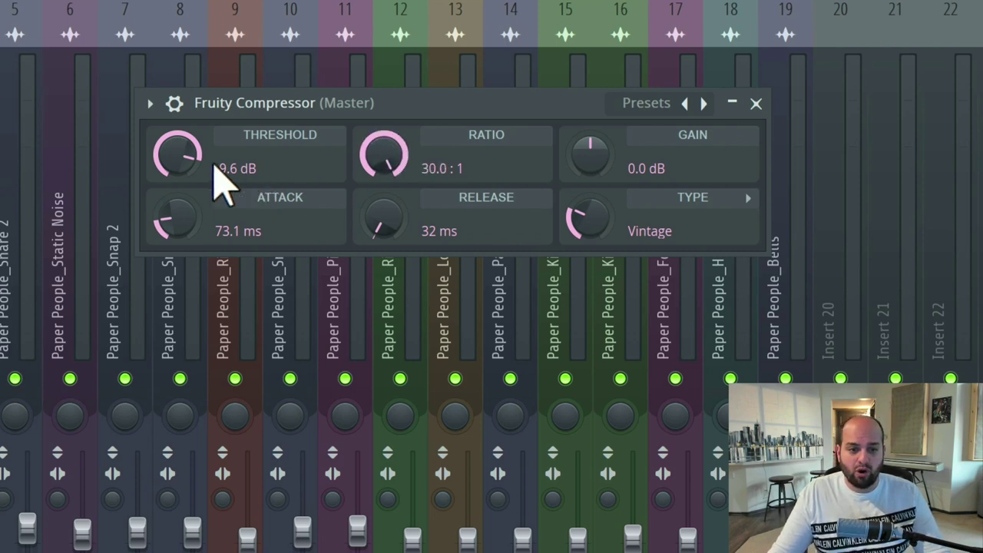
{"action": "mouse_move", "coordinate": [184, 157]}
{"action": "left_mouse_down"}
{"action": "mouse_move", "coordinate": [184, 148]}
{"action": "mouse_move", "coordinate": [189, 164]}
{"action": "left_mouse_up"}
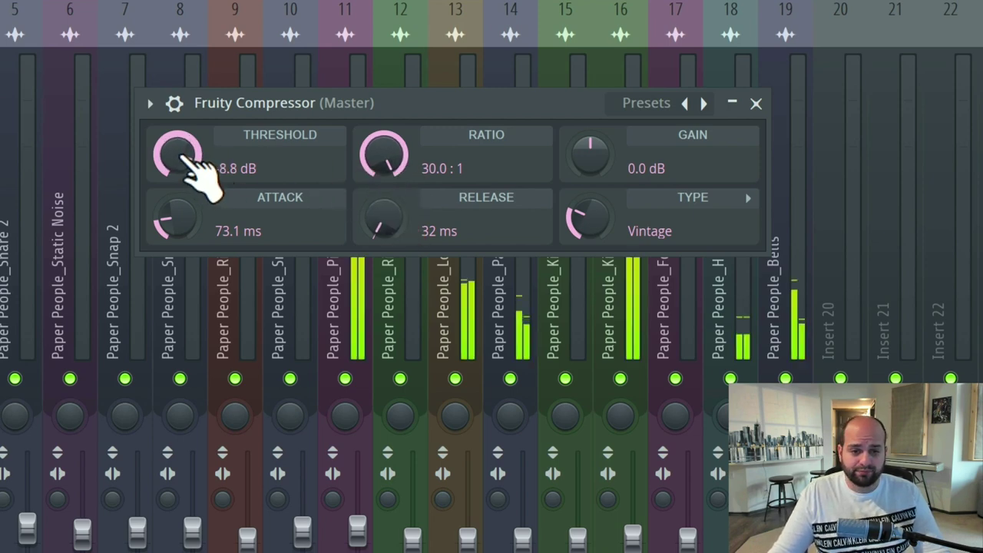
- Pull the Threshold knob down to -43.3 dB, keeping ratio at 30.0:1
{"action": "left_click_drag", "start_coordinate": [184, 157], "coordinate": [185, 241]}
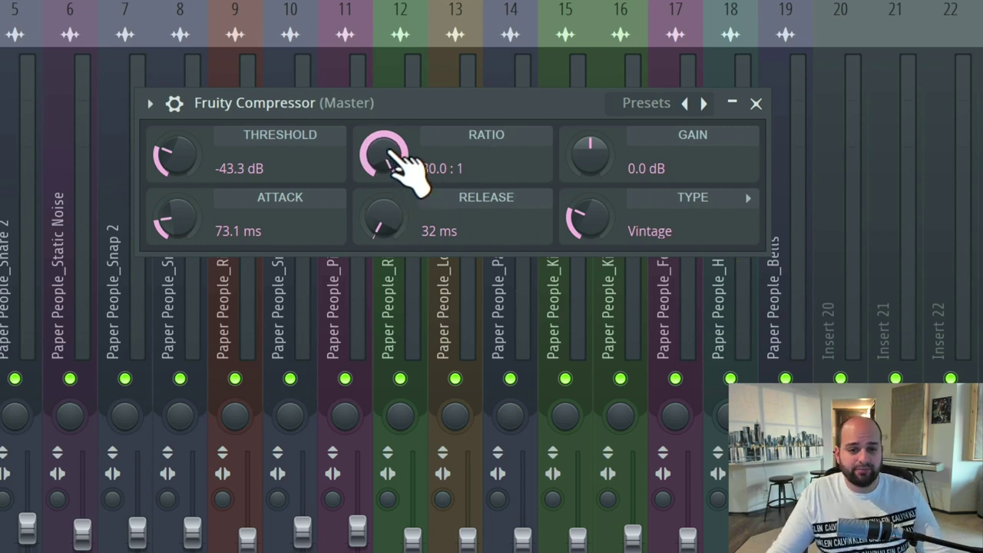
- Turn the Ratio knob all the way down to 1.0:1
{"action": "mouse_move", "coordinate": [399, 162]}
{"action": "left_mouse_down"}
{"action": "mouse_move", "coordinate": [400, 215]}
{"action": "mouse_move", "coordinate": [402, 153]}
{"action": "mouse_move", "coordinate": [411, 168]}
{"action": "mouse_move", "coordinate": [402, 188]}
{"action": "mouse_move", "coordinate": [405, 169]}
{"action": "left_mouse_up"}
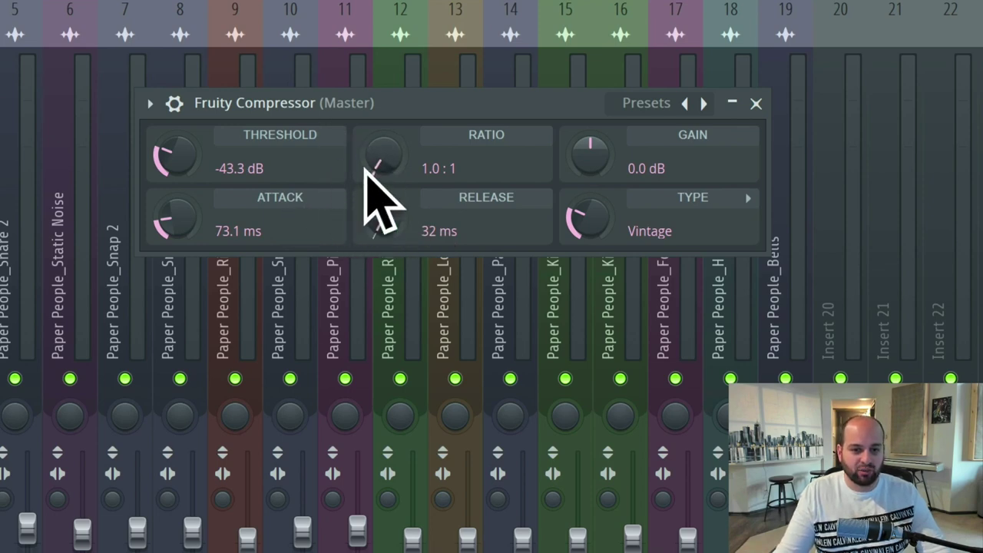
- Raise the Ratio knob and fine-tune it to 9.1:1
{"action": "left_click_drag", "start_coordinate": [367, 161], "coordinate": [367, 81]}
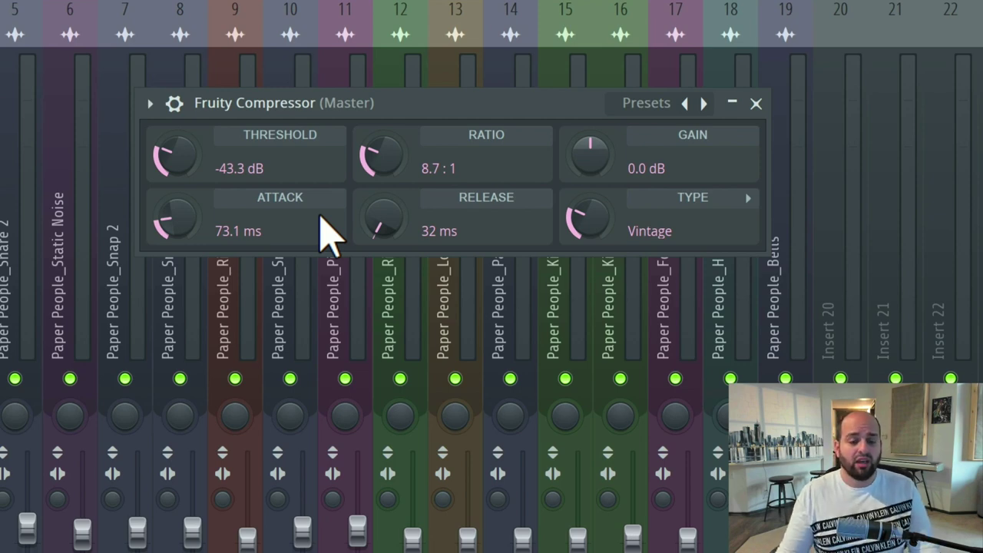
{"action": "left_click_drag", "start_coordinate": [381, 152], "coordinate": [383, 149]}
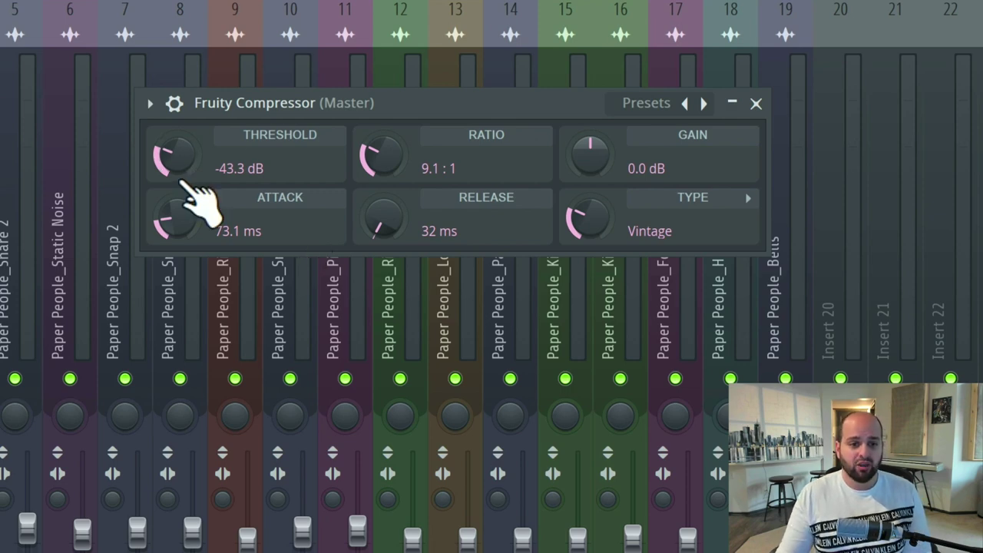
- Reset threshold to 0 dB, set ratio 10.0:1 and attack 195.4 ms, then threshold -36.7 dB
{"action": "left_click_drag", "start_coordinate": [175, 180], "coordinate": [175, 119]}
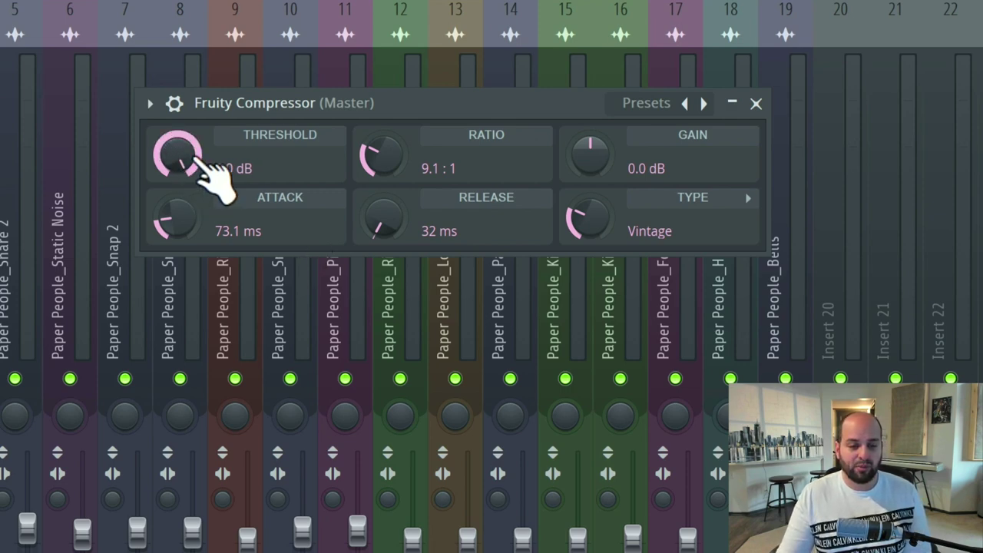
{"action": "left_click_drag", "start_coordinate": [403, 168], "coordinate": [403, 154]}
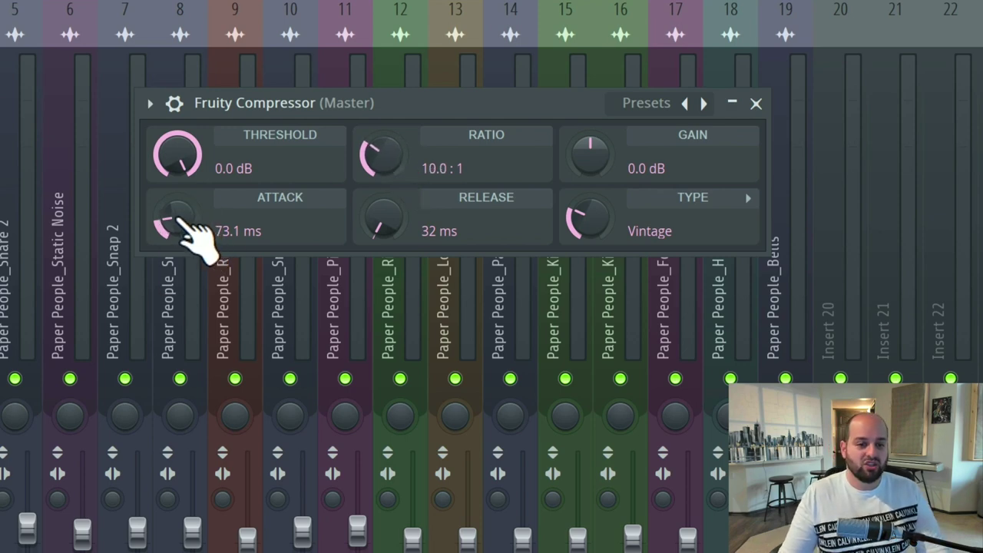
{"action": "mouse_move", "coordinate": [188, 222]}
{"action": "left_mouse_down"}
{"action": "mouse_move", "coordinate": [188, 185]}
{"action": "mouse_move", "coordinate": [188, 221]}
{"action": "left_mouse_up"}
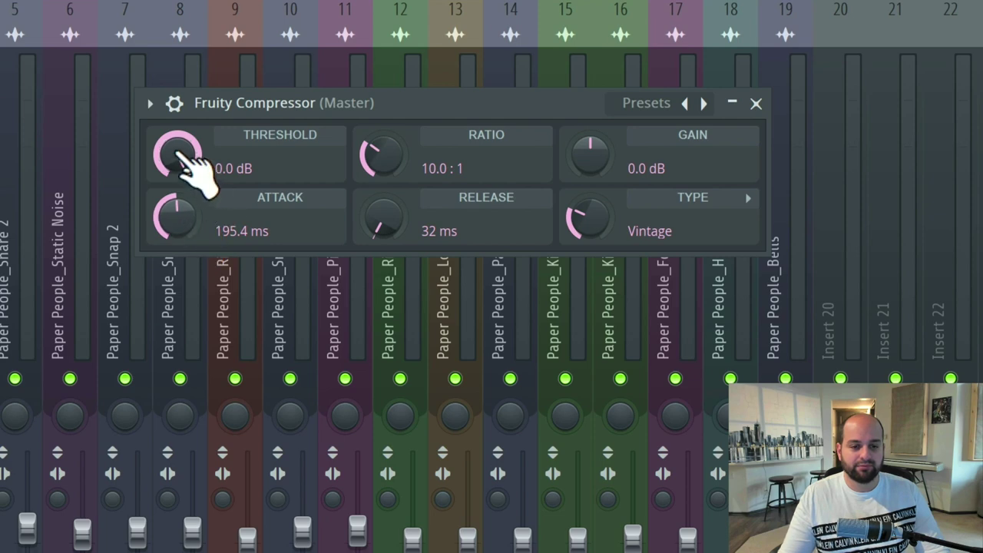
{"action": "left_click_drag", "start_coordinate": [180, 161], "coordinate": [181, 188]}
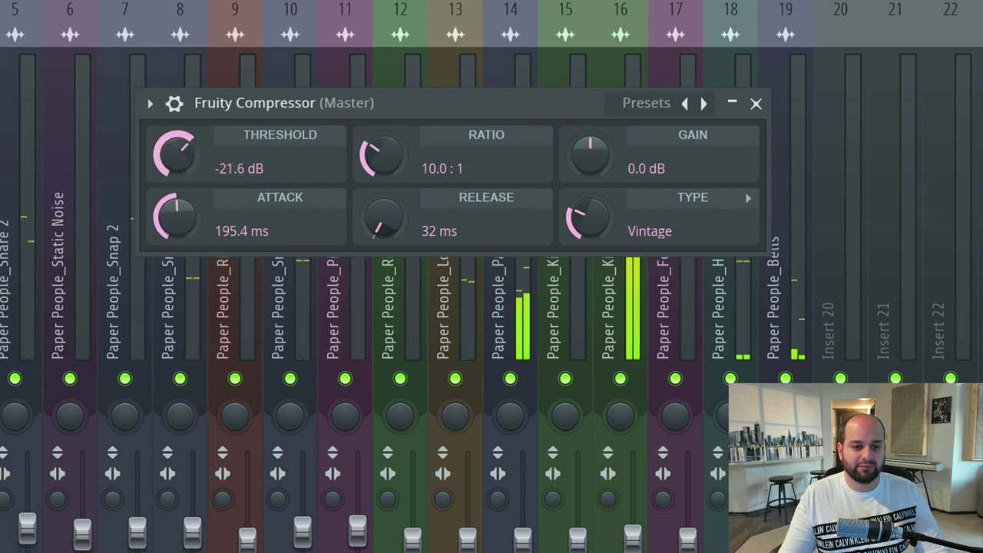
{"action": "left_click_drag", "start_coordinate": [175, 153], "coordinate": [175, 204]}
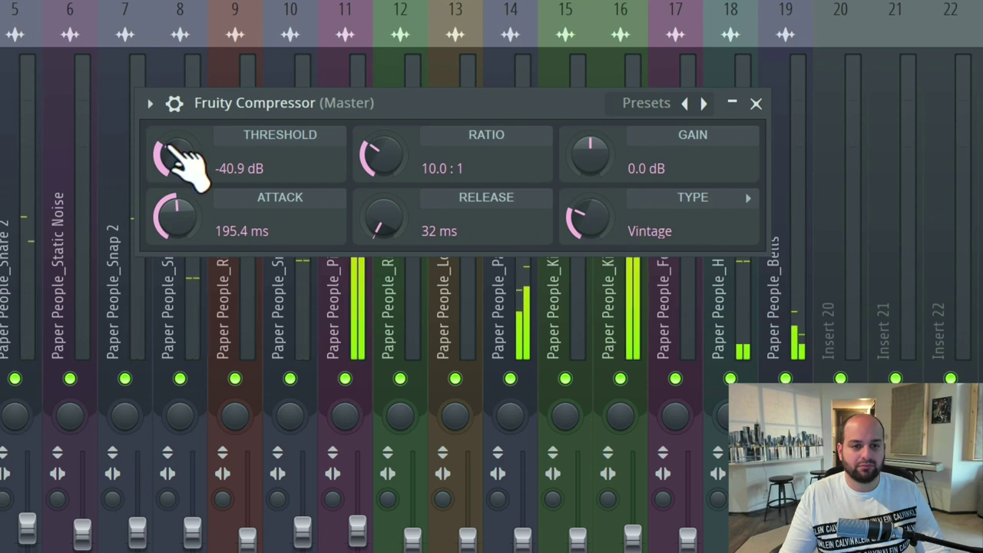
{"action": "left_click_drag", "start_coordinate": [178, 152], "coordinate": [178, 139]}
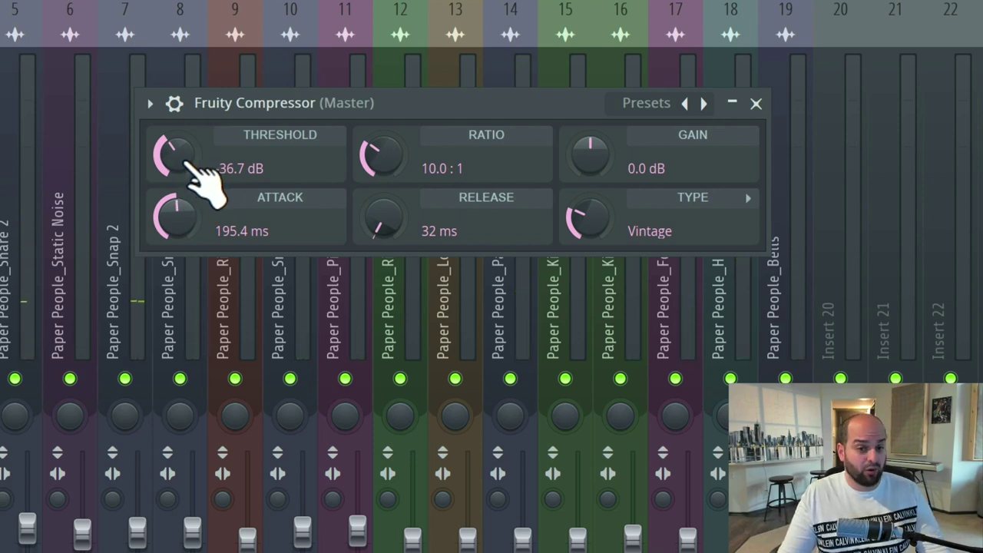
- Raise threshold to -34.8 dB and cut attack to 0 ms, then back up to about 4.7 ms
{"action": "left_click_drag", "start_coordinate": [186, 163], "coordinate": [186, 158]}
{"action": "left_click_drag", "start_coordinate": [176, 217], "coordinate": [175, 250]}
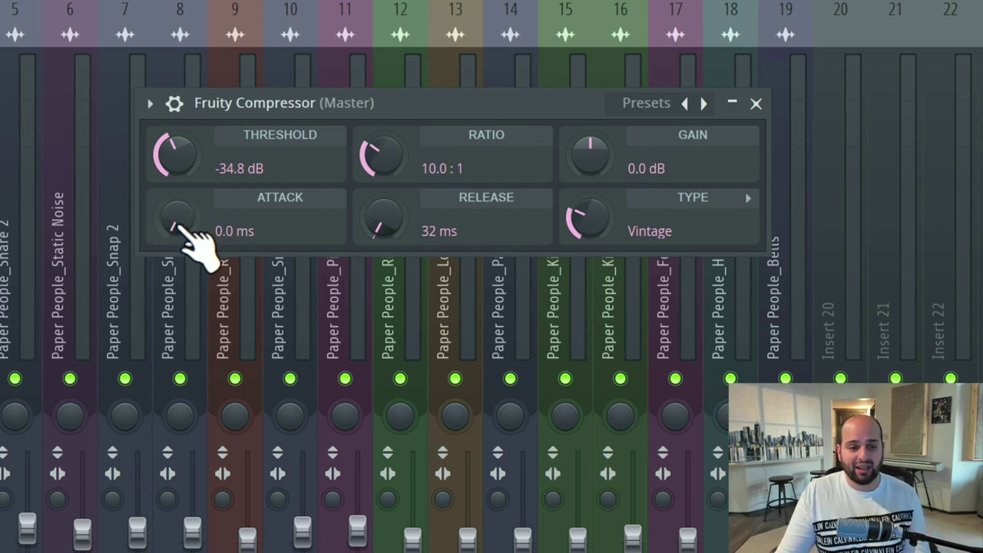
{"action": "left_click_drag", "start_coordinate": [176, 219], "coordinate": [176, 217]}
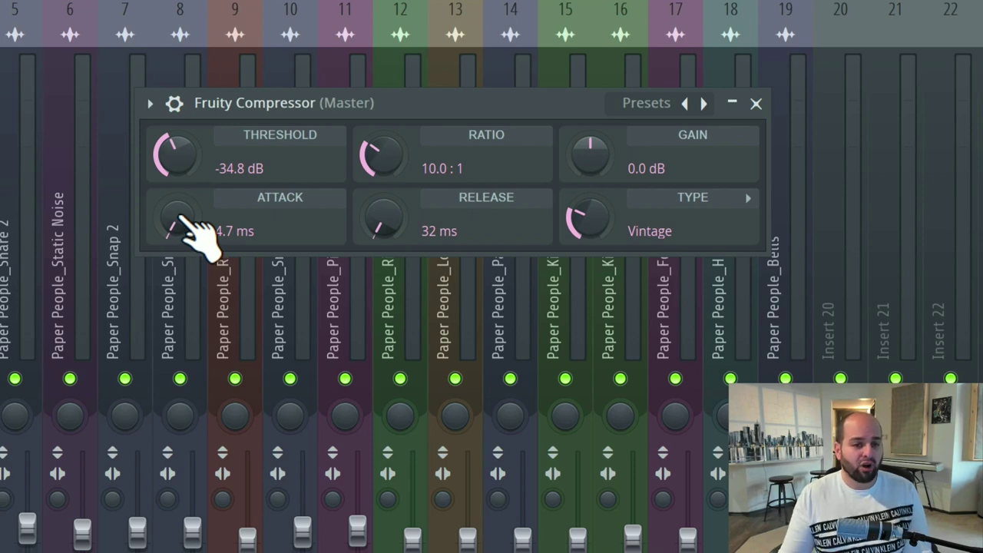
- Try several master compressor attack times, settling the attack at 140.6 ms
{"action": "left_click_drag", "start_coordinate": [186, 223], "coordinate": [186, 183]}
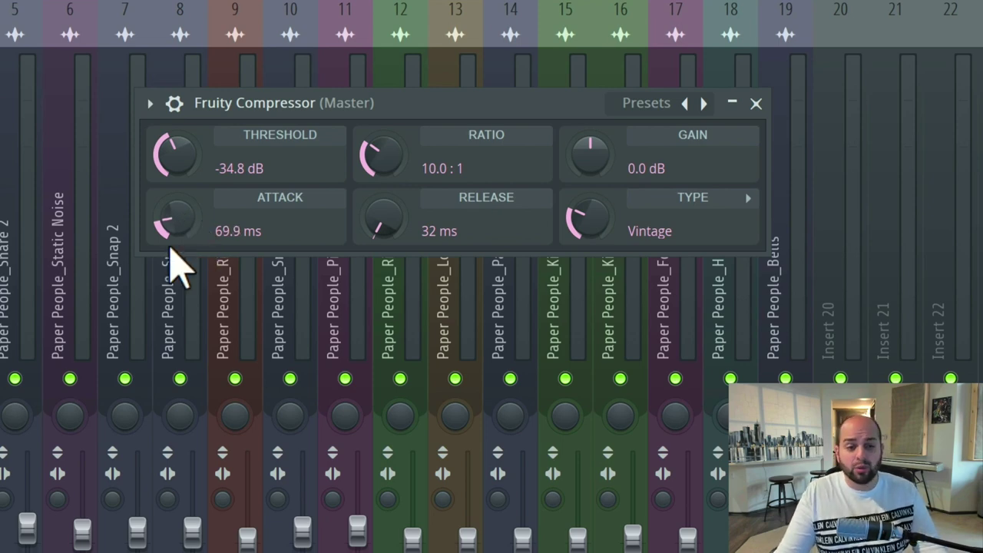
{"action": "left_click_drag", "start_coordinate": [178, 222], "coordinate": [178, 209]}
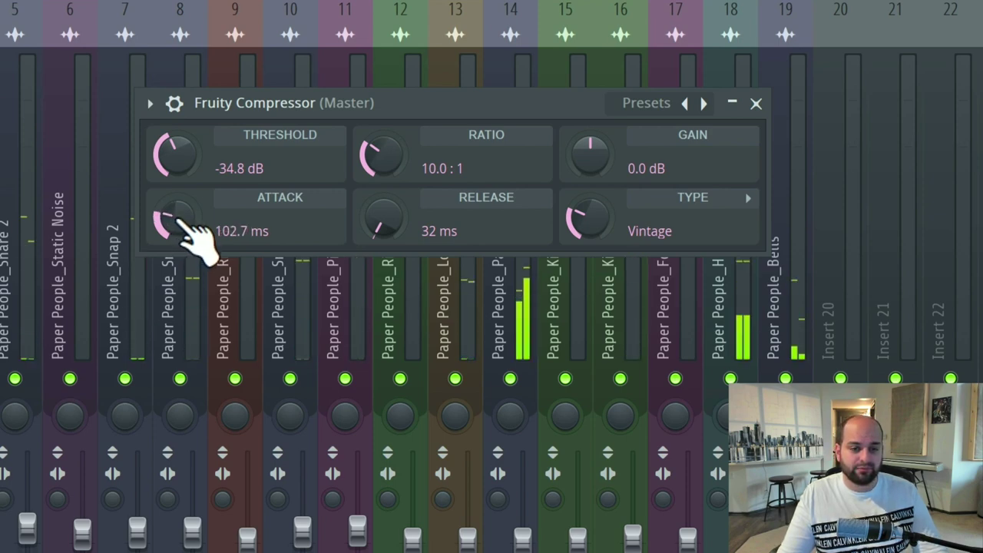
{"action": "left_click_drag", "start_coordinate": [184, 224], "coordinate": [196, 242]}
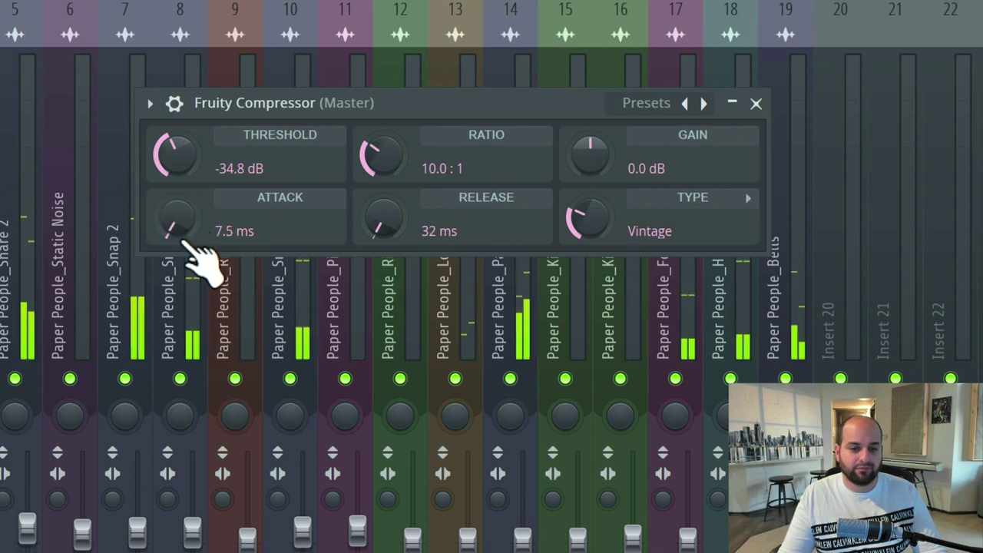
{"action": "left_click_drag", "start_coordinate": [189, 234], "coordinate": [188, 188]}
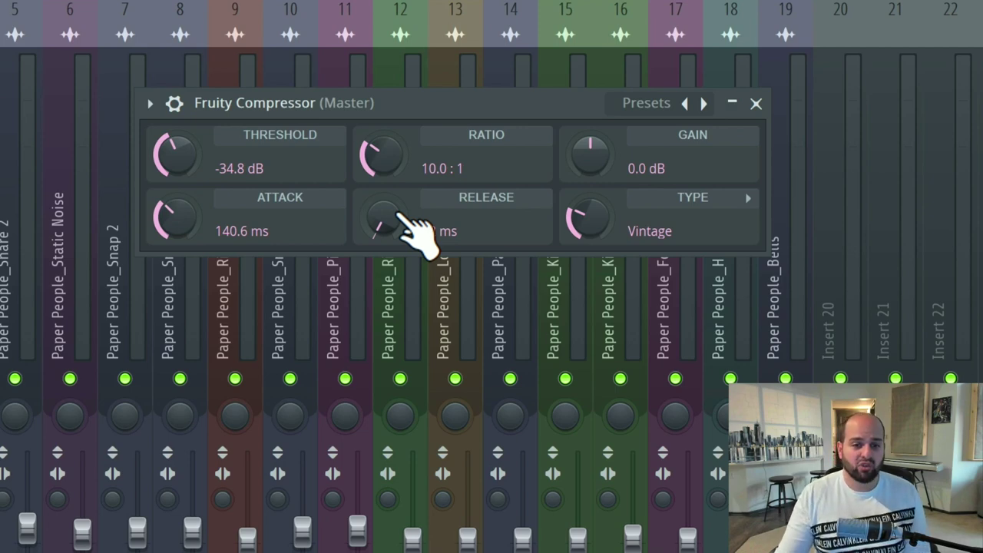
- Lengthen the release, shorten the attack to 30.0 ms, raise the threshold to about -30.6 dB, and start playback
{"action": "left_click_drag", "start_coordinate": [404, 218], "coordinate": [404, 196]}
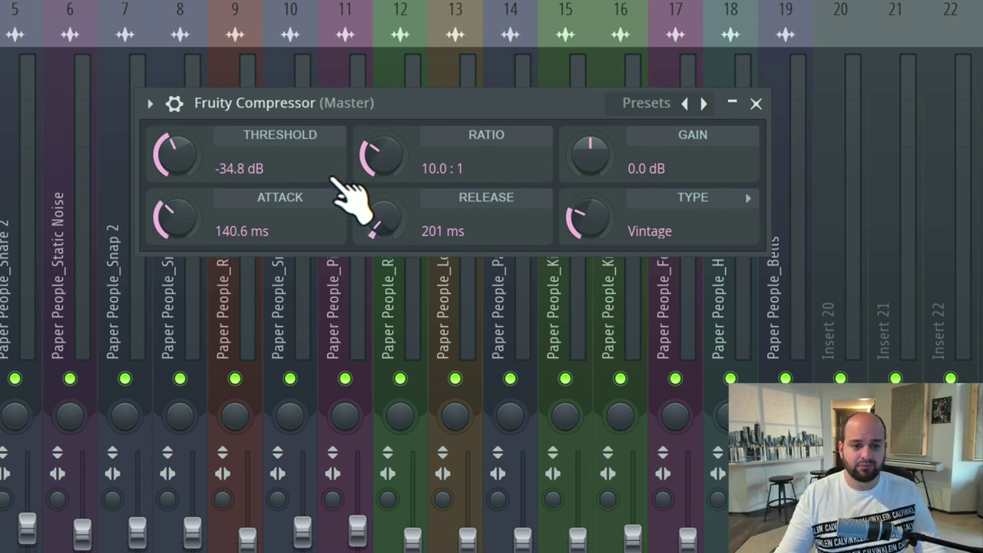
{"action": "left_click_drag", "start_coordinate": [175, 221], "coordinate": [175, 261]}
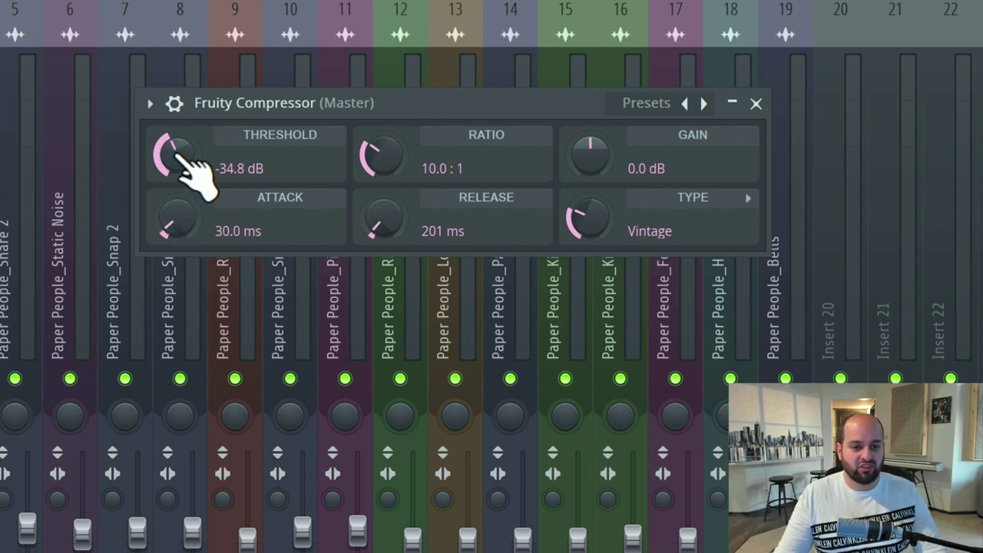
{"action": "mouse_move", "coordinate": [180, 149]}
{"action": "left_mouse_down"}
{"action": "mouse_move", "coordinate": [181, 135]}
{"action": "mouse_move", "coordinate": [181, 149]}
{"action": "left_mouse_up"}
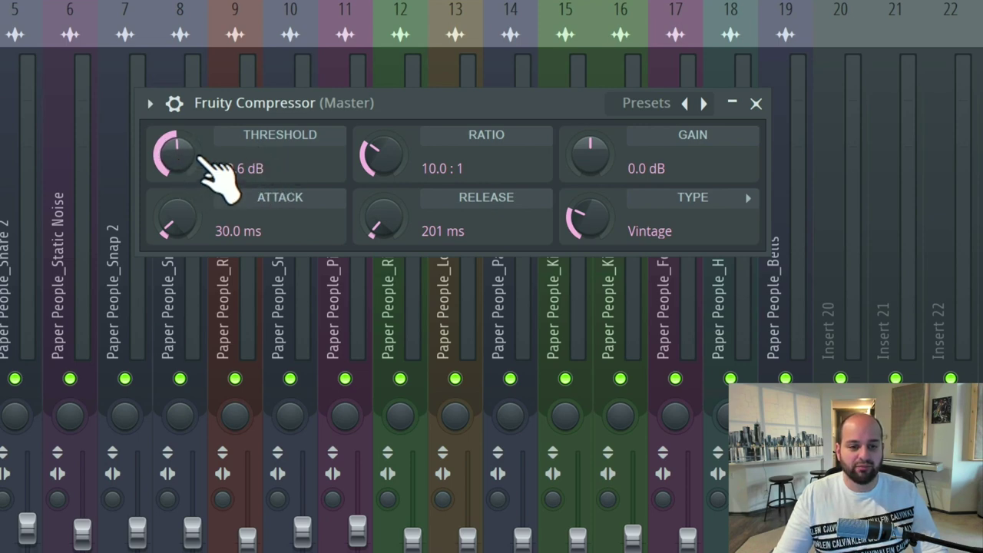
{"action": "key", "text": "space"}
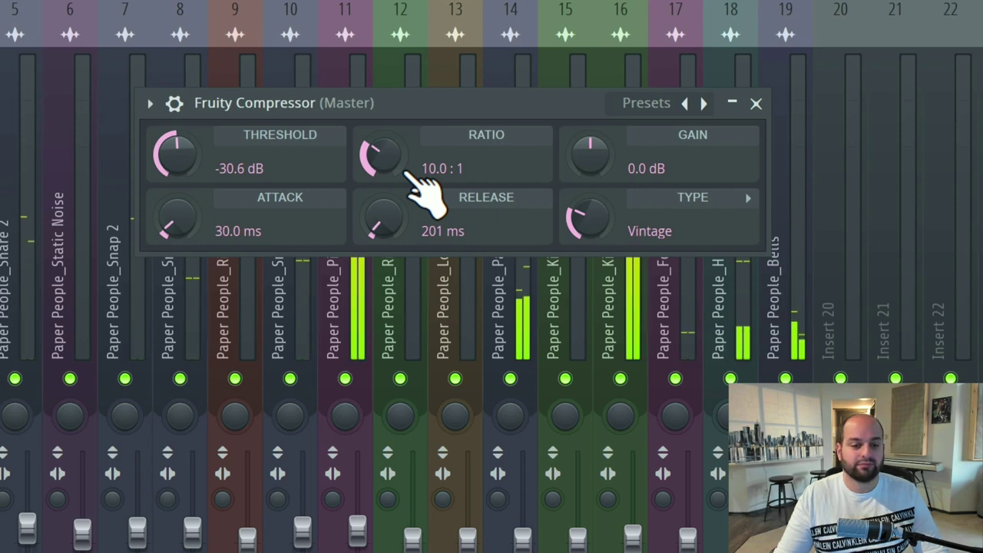
- While auditioning, set release to 1 ms, makeup gain to 6.0 dB and threshold to -40.1 dB
{"action": "left_click_drag", "start_coordinate": [589, 161], "coordinate": [588, 126]}
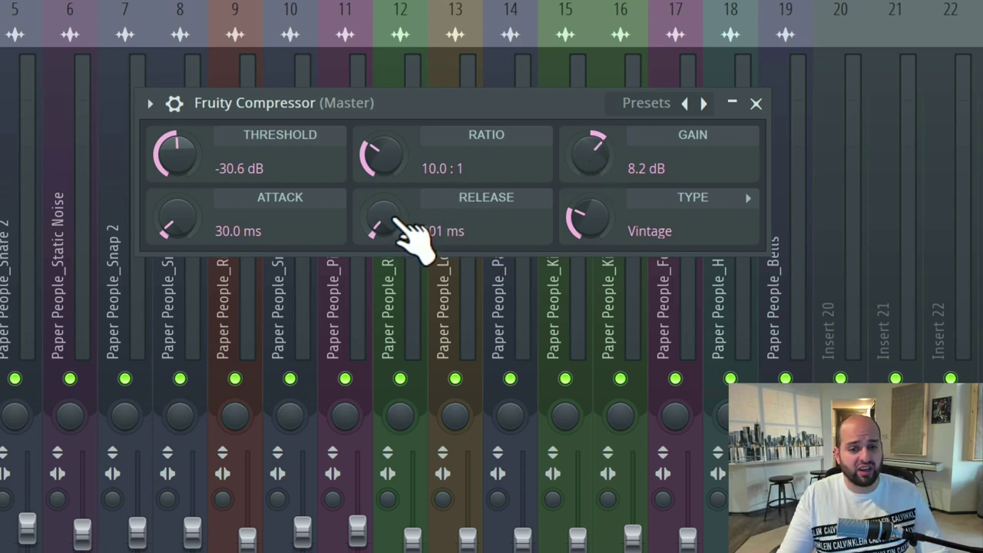
{"action": "left_click_drag", "start_coordinate": [415, 230], "coordinate": [486, 193]}
{"action": "left_click_drag", "start_coordinate": [631, 156], "coordinate": [597, 169]}
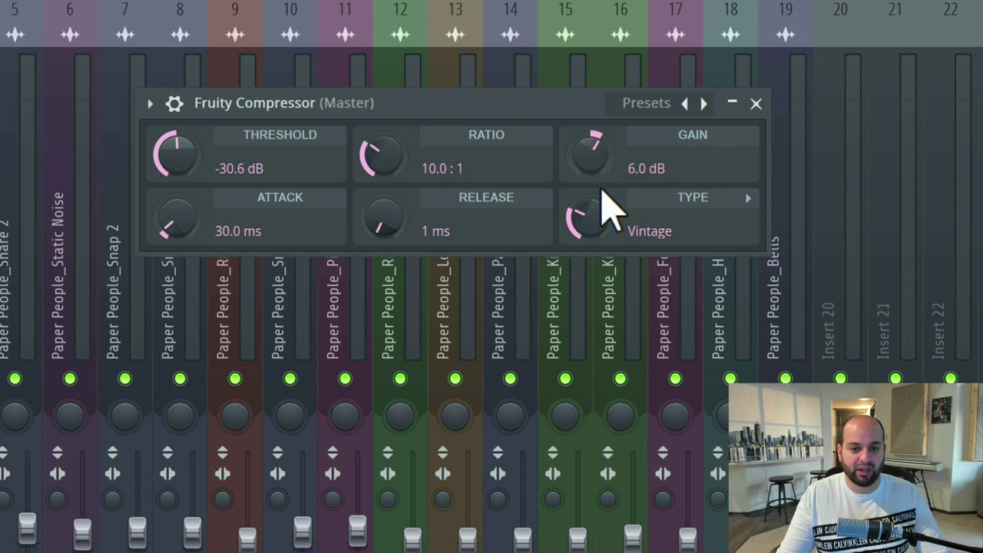
{"action": "key", "text": "space"}
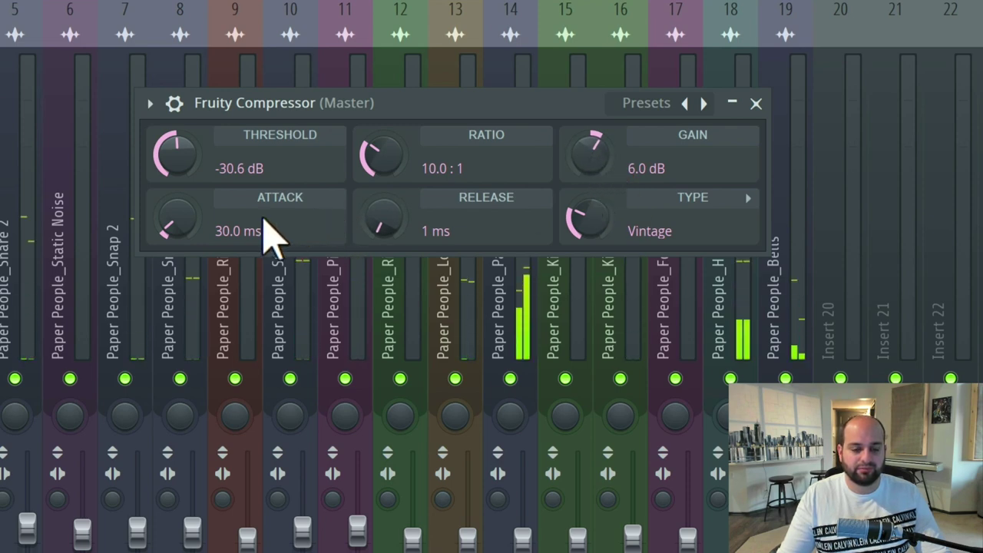
{"action": "left_click_drag", "start_coordinate": [179, 146], "coordinate": [192, 165]}
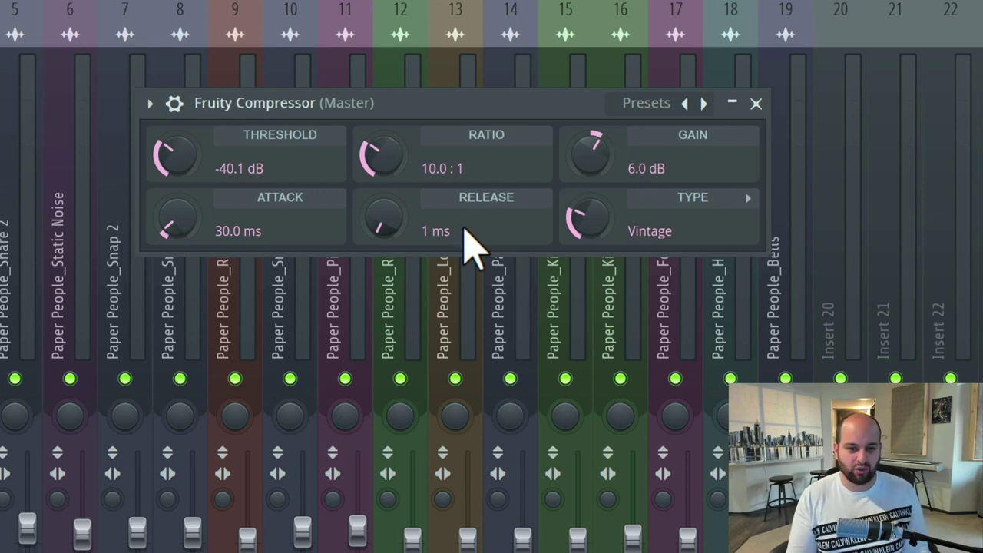
- While playing, set release to 1013 ms, gain to 11.5 dB and attack to 56.1 ms
{"action": "left_click_drag", "start_coordinate": [460, 198], "coordinate": [461, 88]}
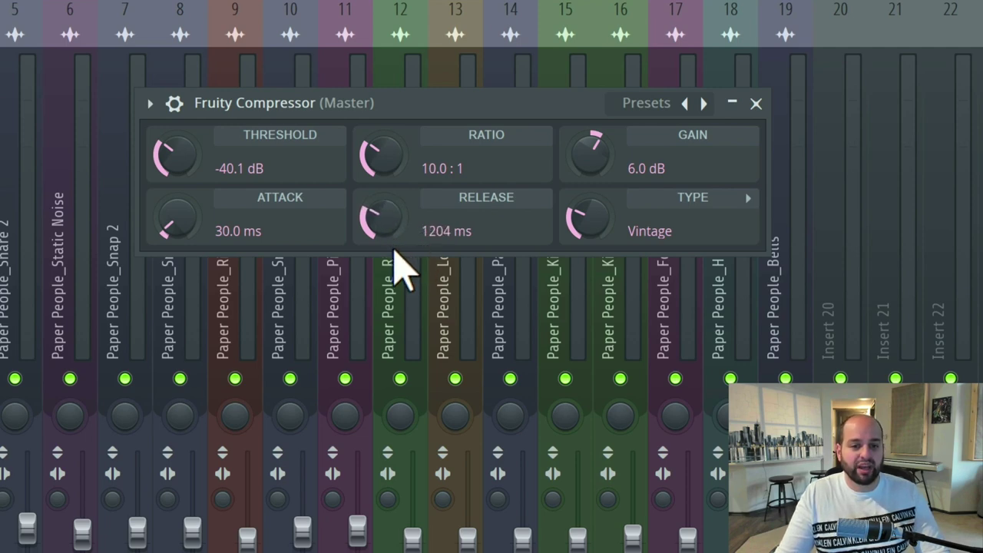
{"action": "key", "text": "space"}
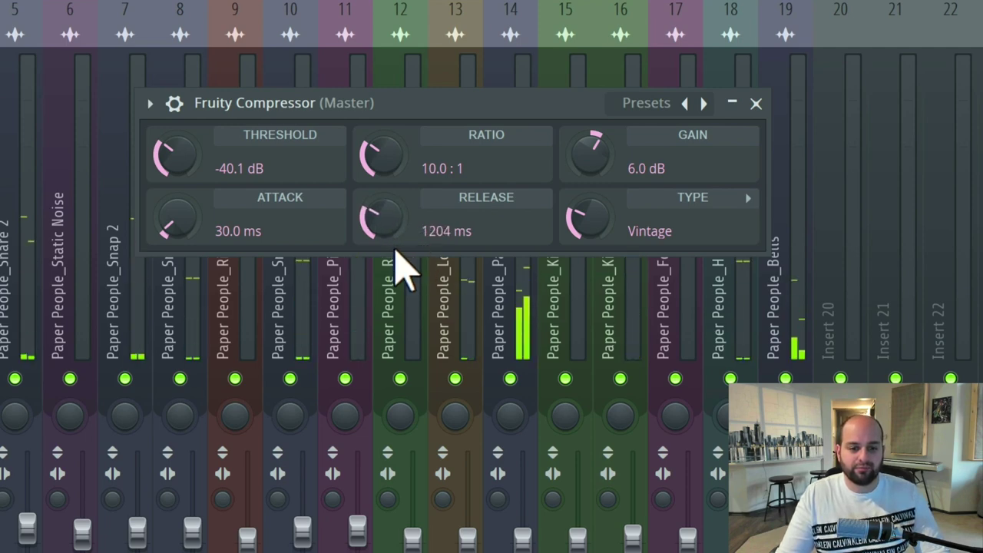
{"action": "mouse_move", "coordinate": [393, 230]}
{"action": "left_mouse_down"}
{"action": "mouse_move", "coordinate": [393, 265]}
{"action": "mouse_move", "coordinate": [392, 232]}
{"action": "left_mouse_up"}
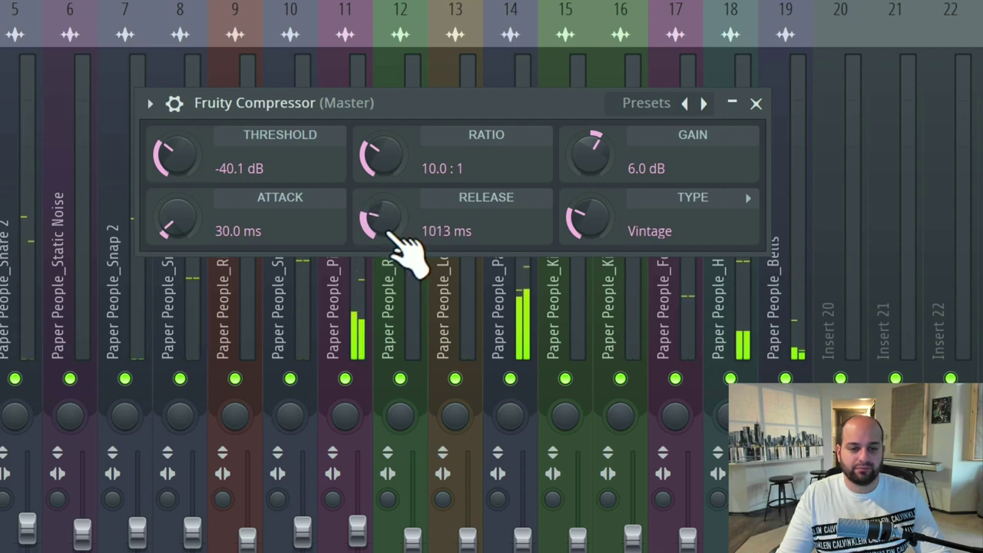
{"action": "scroll", "coordinate": [206, 160], "scroll_direction": "up", "scroll_amount": 1}
{"action": "left_click_drag", "start_coordinate": [596, 158], "coordinate": [606, 177]}
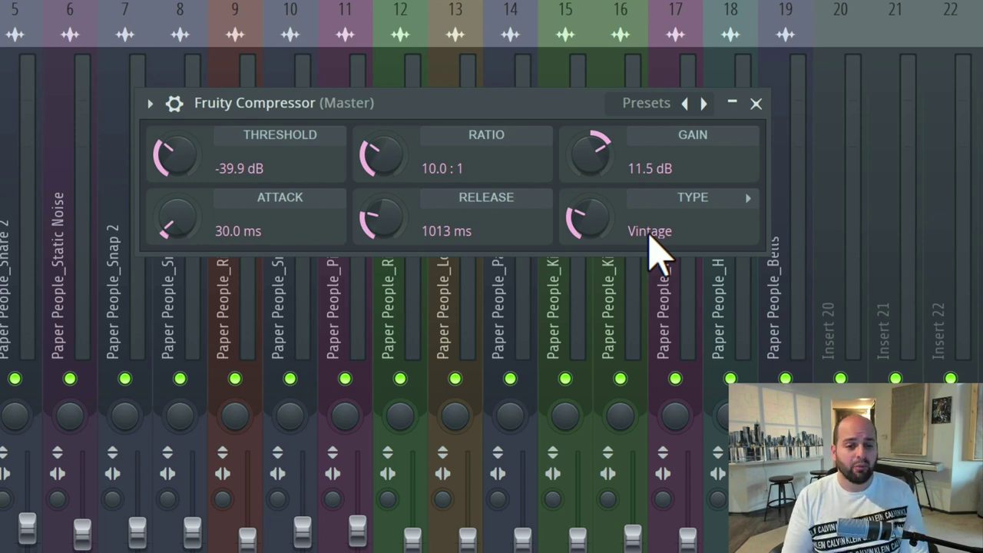
{"action": "mouse_move", "coordinate": [179, 217]}
{"action": "left_mouse_down"}
{"action": "mouse_move", "coordinate": [178, 188]}
{"action": "mouse_move", "coordinate": [192, 222]}
{"action": "left_mouse_up"}
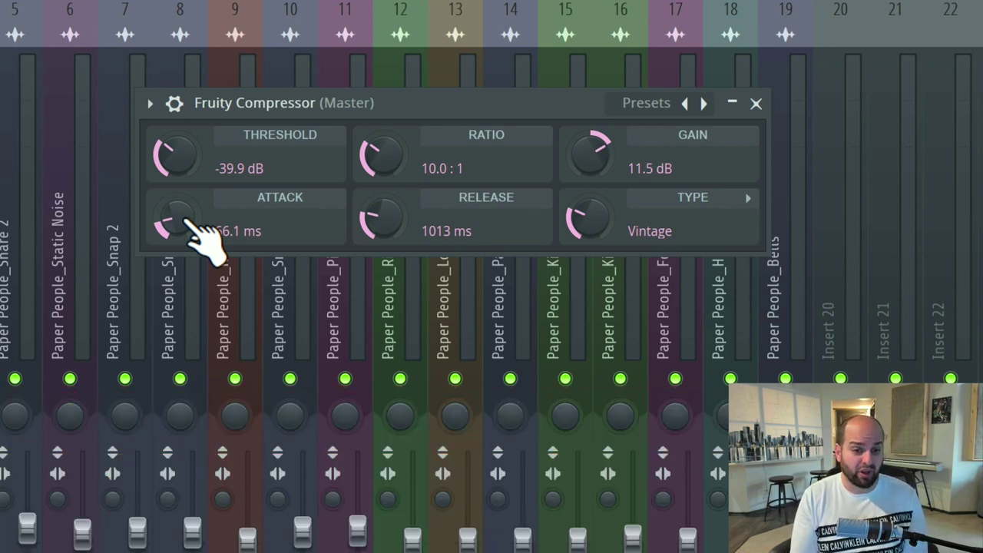
- Bring the compressor's release down to 35 ms and its attack down to 41.7 ms
{"action": "mouse_move", "coordinate": [370, 223]}
{"action": "left_mouse_down"}
{"action": "mouse_move", "coordinate": [370, 316]}
{"action": "mouse_move", "coordinate": [406, 230]}
{"action": "mouse_move", "coordinate": [382, 223]}
{"action": "left_mouse_up"}
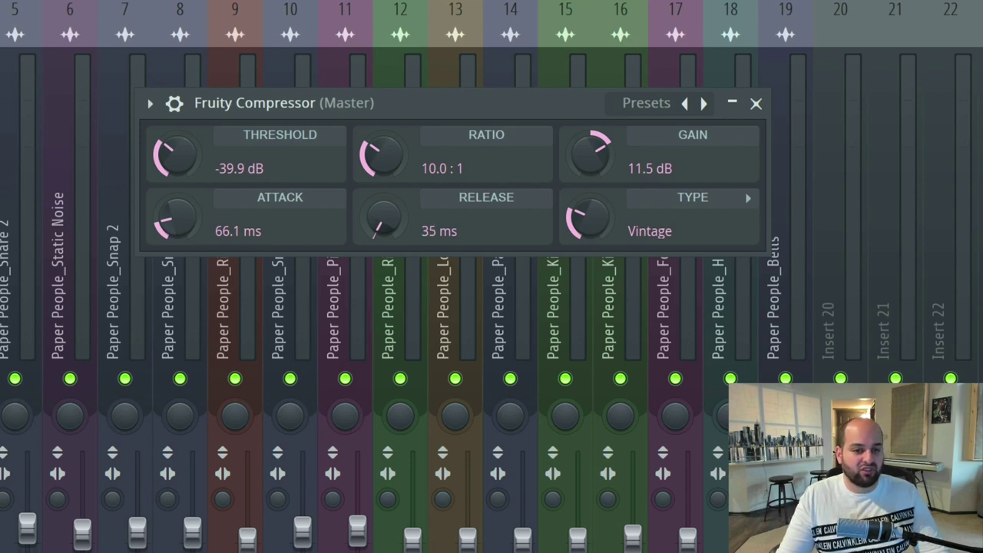
{"action": "left_click_drag", "start_coordinate": [382, 223], "coordinate": [439, 215]}
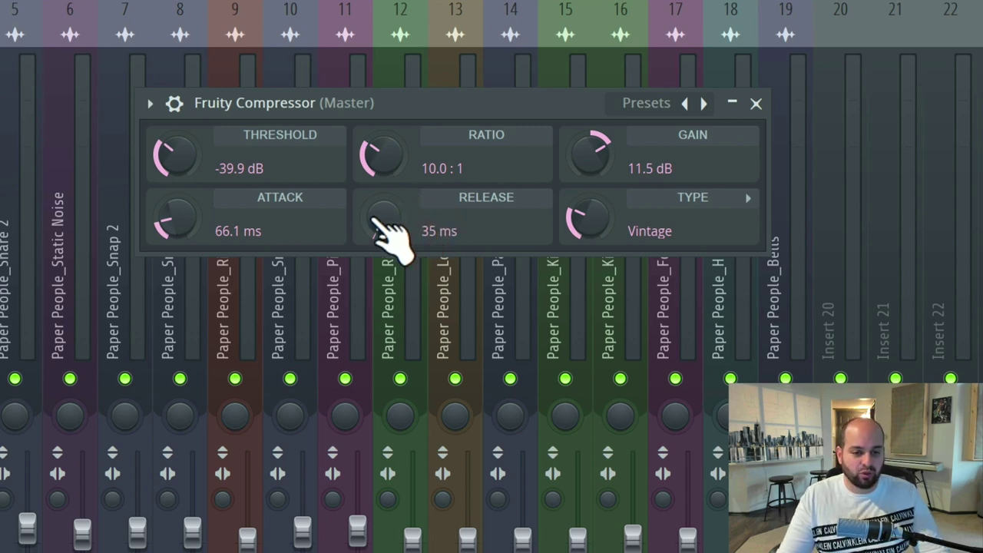
{"action": "mouse_move", "coordinate": [190, 230]}
{"action": "left_mouse_down"}
{"action": "mouse_move", "coordinate": [190, 242]}
{"action": "mouse_move", "coordinate": [193, 223]}
{"action": "left_mouse_up"}
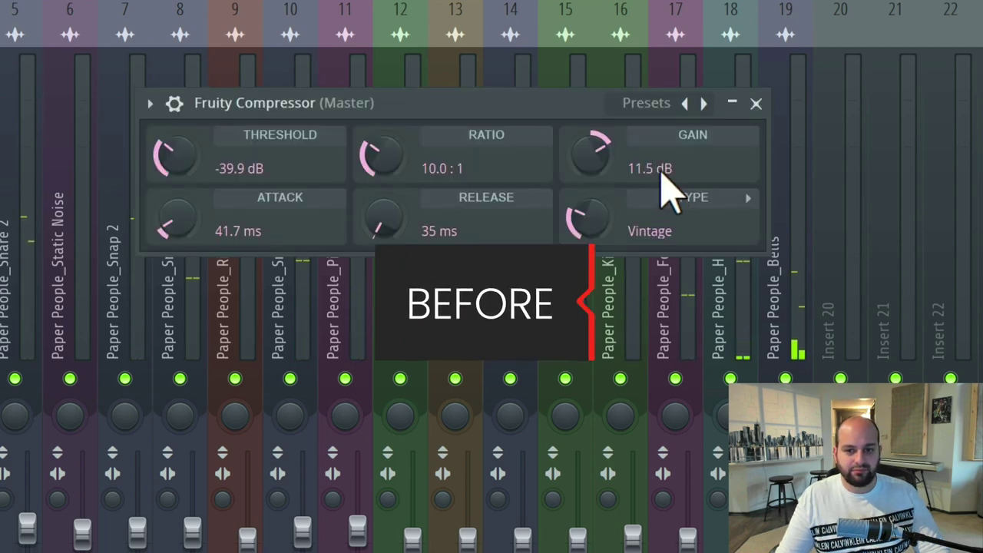
- Ease the ratio to 1.8:1, bring makeup gain down to 3.5 dB, and stop playback
{"action": "left_click_drag", "start_coordinate": [654, 171], "coordinate": [653, 208]}
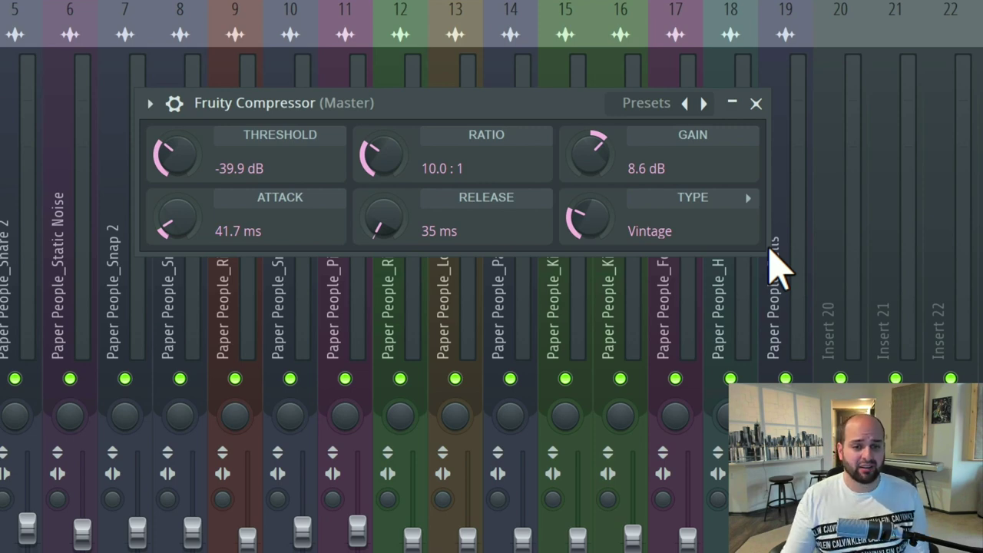
{"action": "mouse_move", "coordinate": [376, 158]}
{"action": "left_mouse_down"}
{"action": "mouse_move", "coordinate": [376, 244]}
{"action": "mouse_move", "coordinate": [390, 164]}
{"action": "left_mouse_up"}
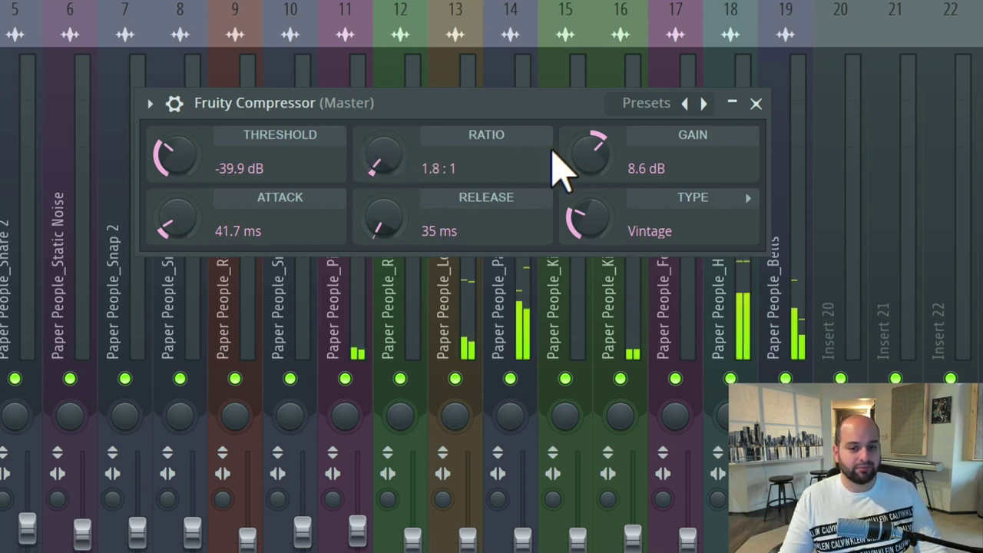
{"action": "mouse_move", "coordinate": [568, 150]}
{"action": "left_mouse_down"}
{"action": "mouse_move", "coordinate": [568, 196]}
{"action": "mouse_move", "coordinate": [568, 165]}
{"action": "mouse_move", "coordinate": [568, 174]}
{"action": "mouse_move", "coordinate": [582, 147]}
{"action": "left_mouse_up"}
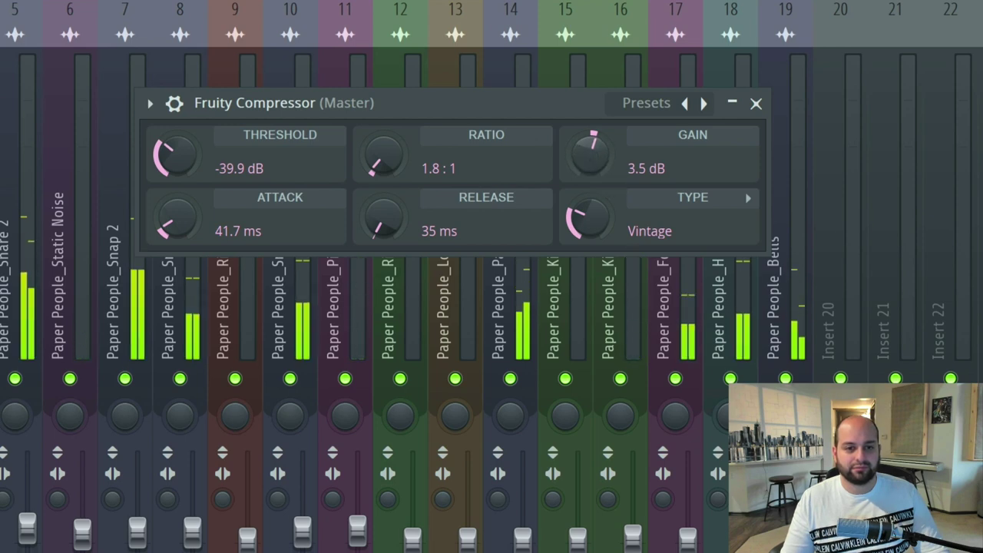
{"action": "key", "text": "space"}
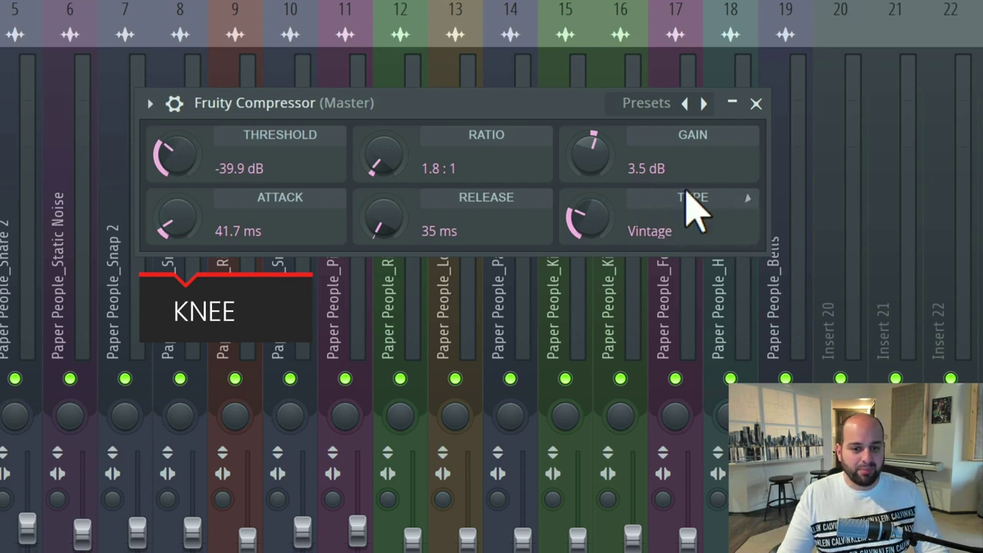
- Turn the compressor's Type knob from Vintage through Hard to Medium
{"action": "left_click_drag", "start_coordinate": [607, 227], "coordinate": [607, 252]}
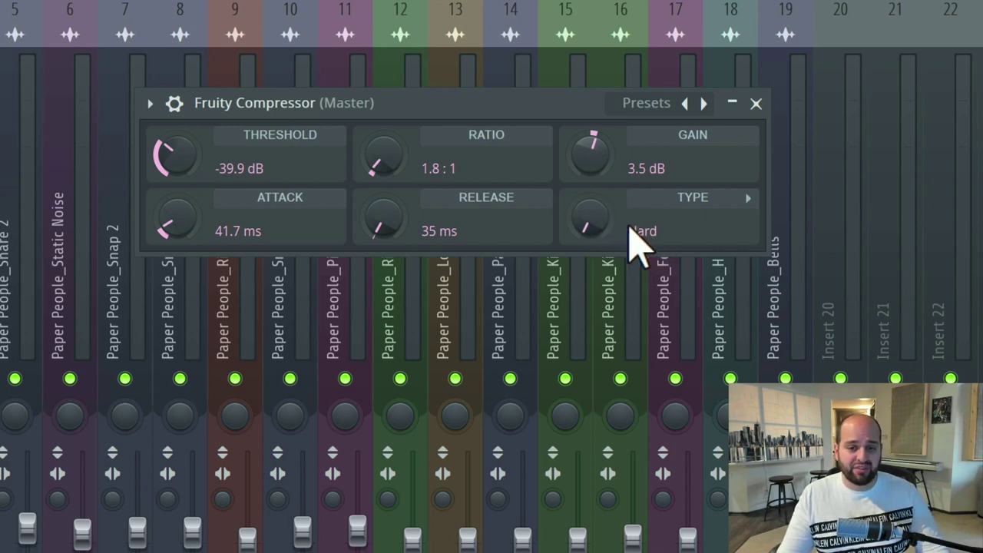
{"action": "left_click_drag", "start_coordinate": [596, 219], "coordinate": [595, 196]}
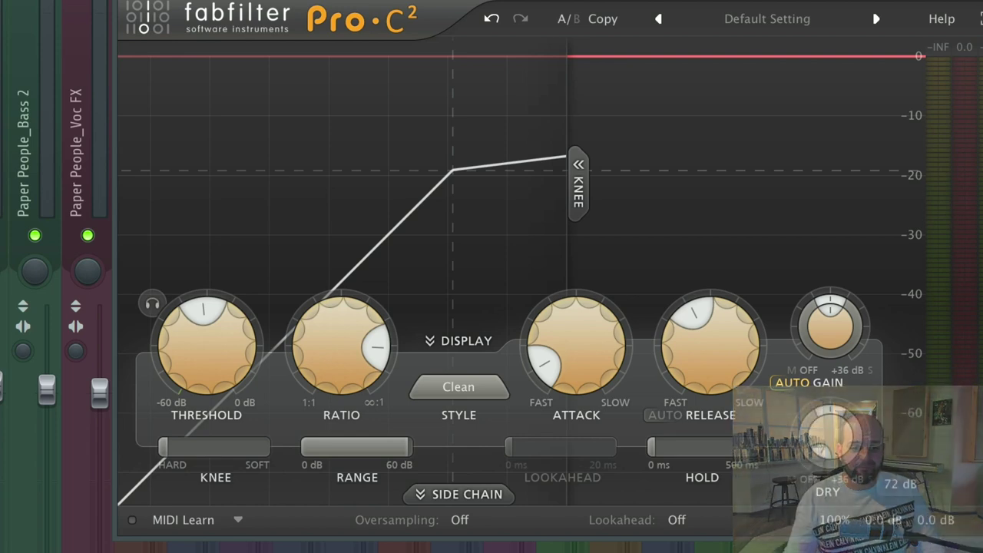
- In Pro-C 2, nudge the threshold up to about -17 dB and set the ratio to 3.50:1
{"action": "mouse_move", "coordinate": [219, 345]}
{"action": "left_mouse_down"}
{"action": "mouse_move", "coordinate": [214, 329]}
{"action": "mouse_move", "coordinate": [210, 343]}
{"action": "left_mouse_up"}
{"action": "left_click_drag", "start_coordinate": [307, 342], "coordinate": [316, 450]}
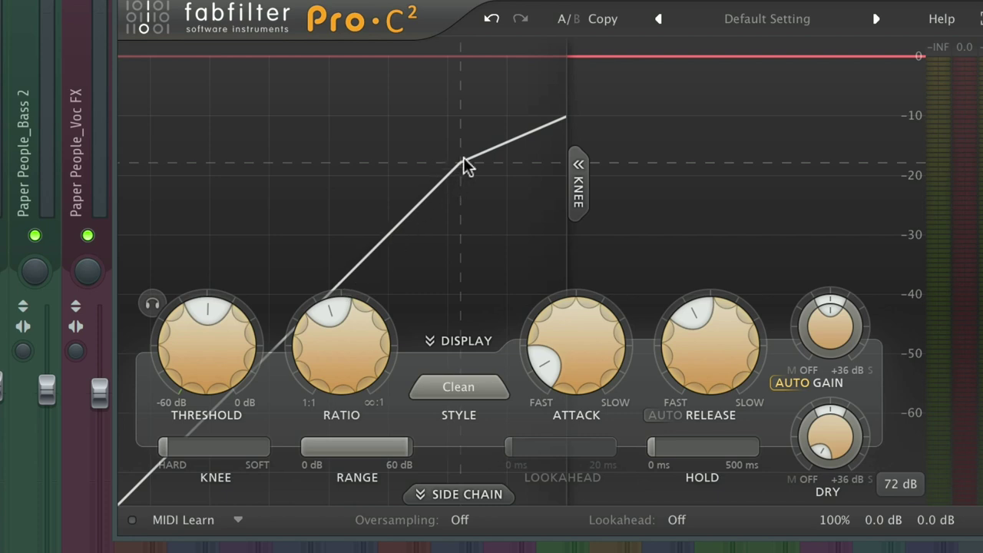
{"action": "left_click_drag", "start_coordinate": [463, 163], "coordinate": [459, 160]}
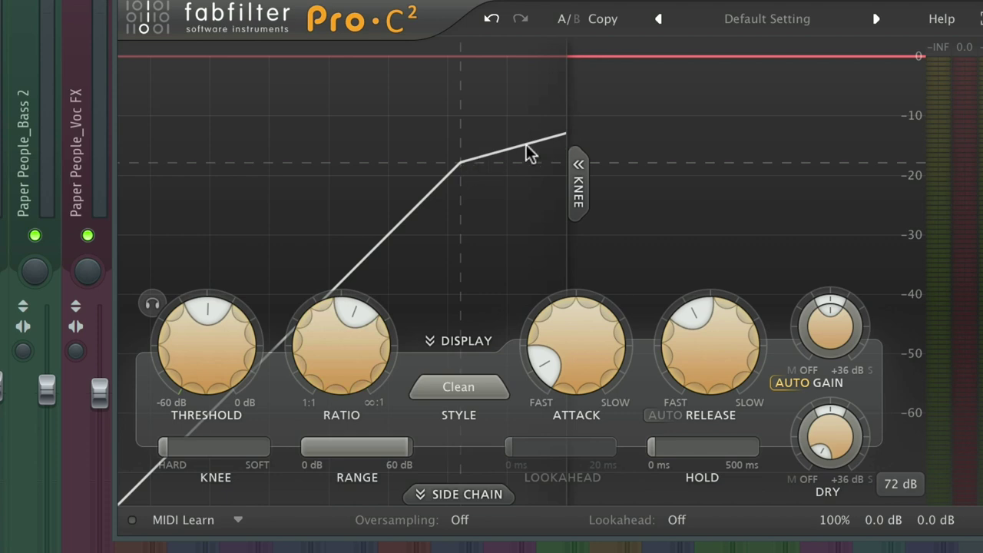
- Drag Pro-C 2's Knee slider so the knee drops from about +40.8 dB to +23 dB
{"action": "mouse_move", "coordinate": [191, 363]}
{"action": "mouse_move", "coordinate": [197, 439]}
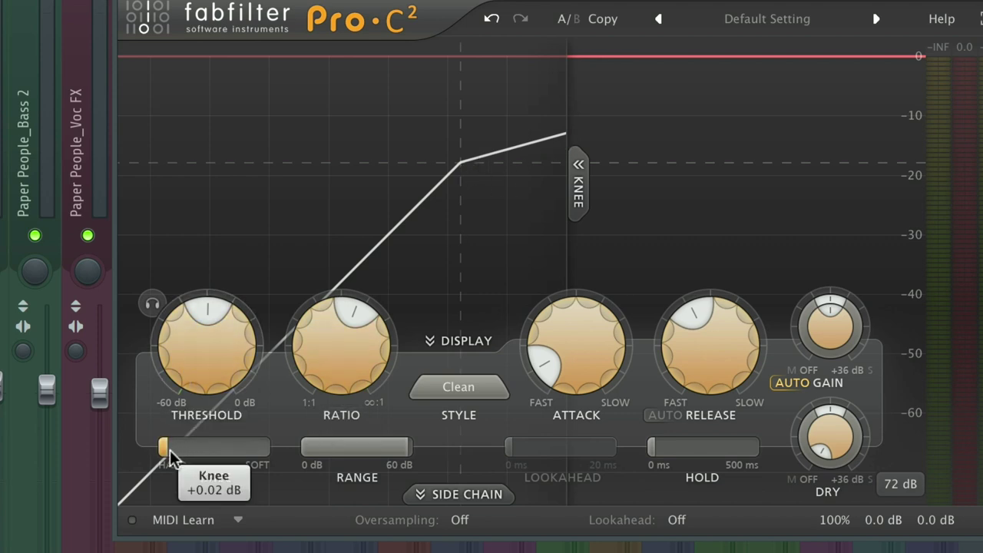
{"action": "left_click_drag", "start_coordinate": [172, 450], "coordinate": [569, 461]}
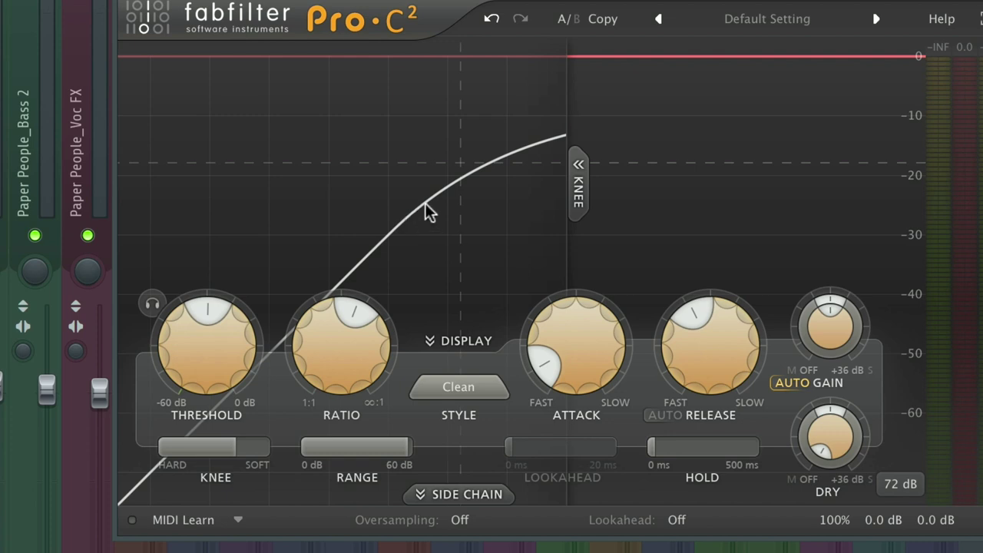
{"action": "left_click_drag", "start_coordinate": [256, 448], "coordinate": [126, 524]}
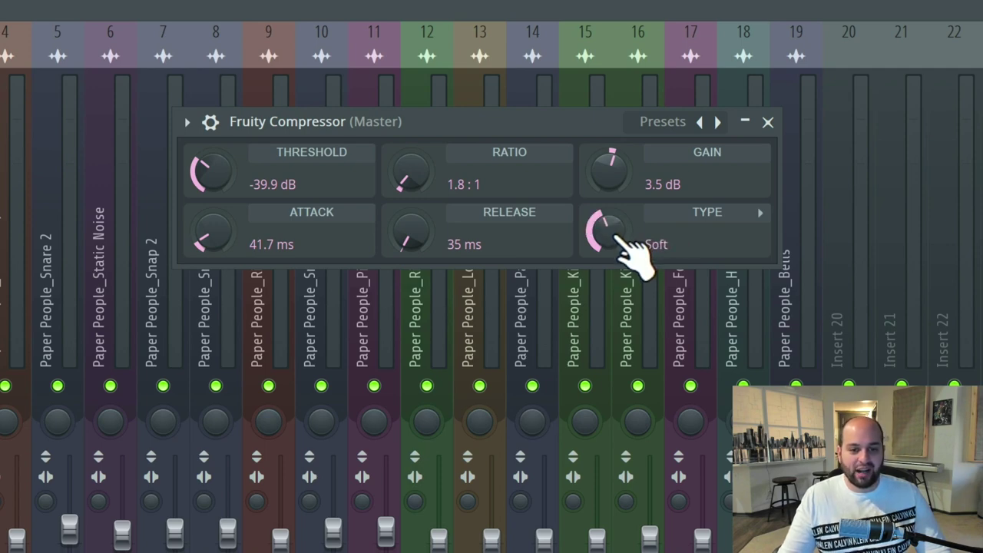
- Switch the Fruity Compressor type from Soft to Vintage, then Medium, and raise the ratio to 3.0:1
{"action": "left_click_drag", "start_coordinate": [618, 241], "coordinate": [618, 254]}
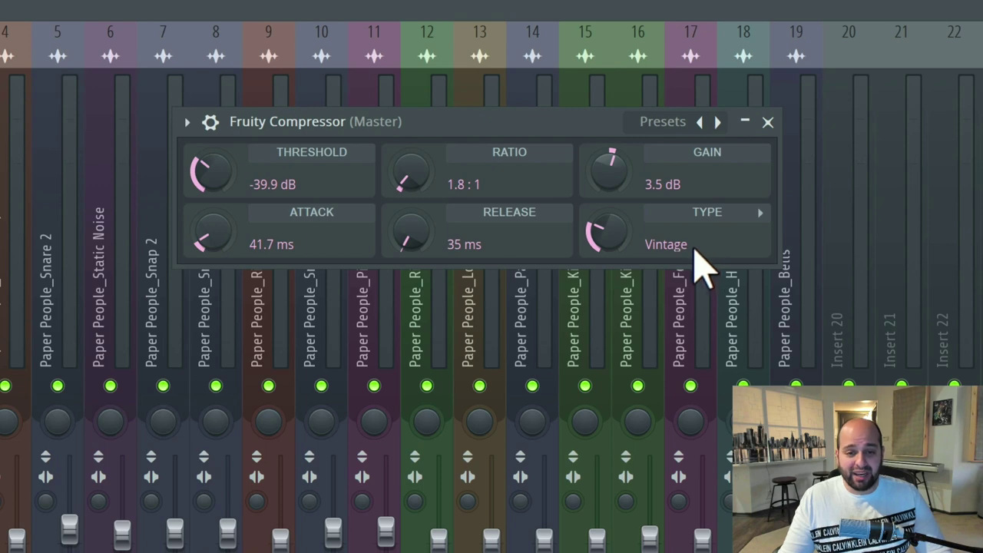
{"action": "left_click_drag", "start_coordinate": [636, 246], "coordinate": [636, 257]}
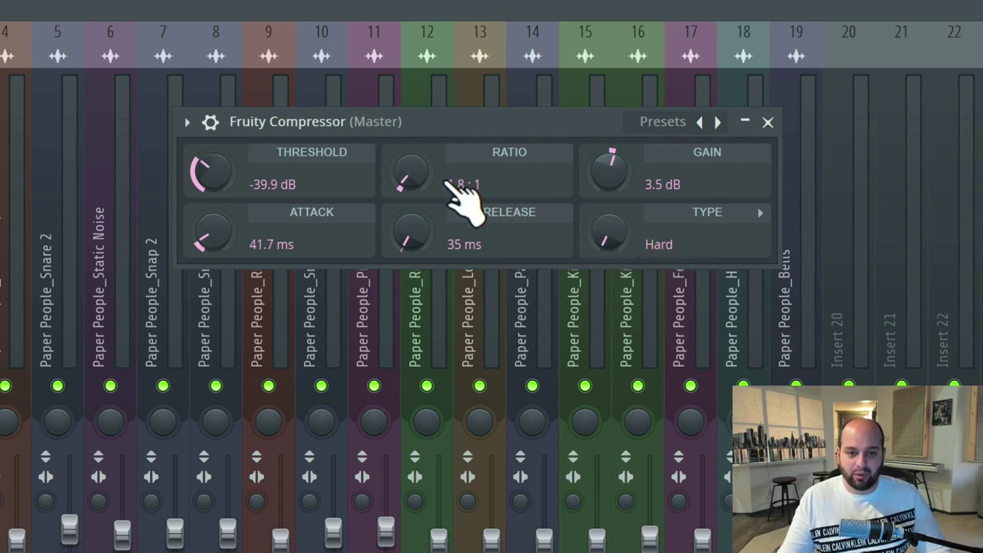
{"action": "left_click_drag", "start_coordinate": [450, 182], "coordinate": [450, 161]}
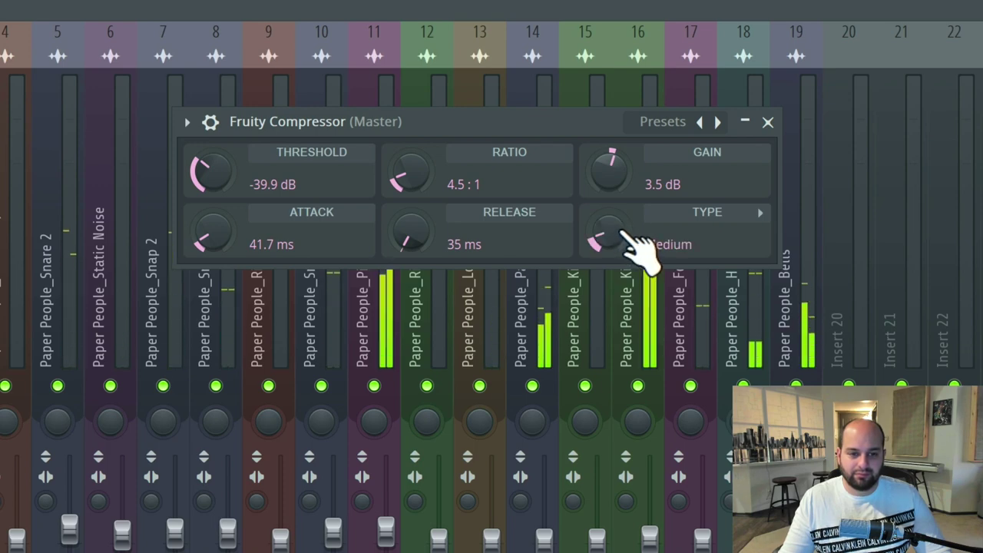
- Lengthen the compressor release to 207 ms and switch its type to Soft
{"action": "left_click_drag", "start_coordinate": [410, 234], "coordinate": [435, 250]}
{"action": "left_click_drag", "start_coordinate": [607, 234], "coordinate": [607, 223]}
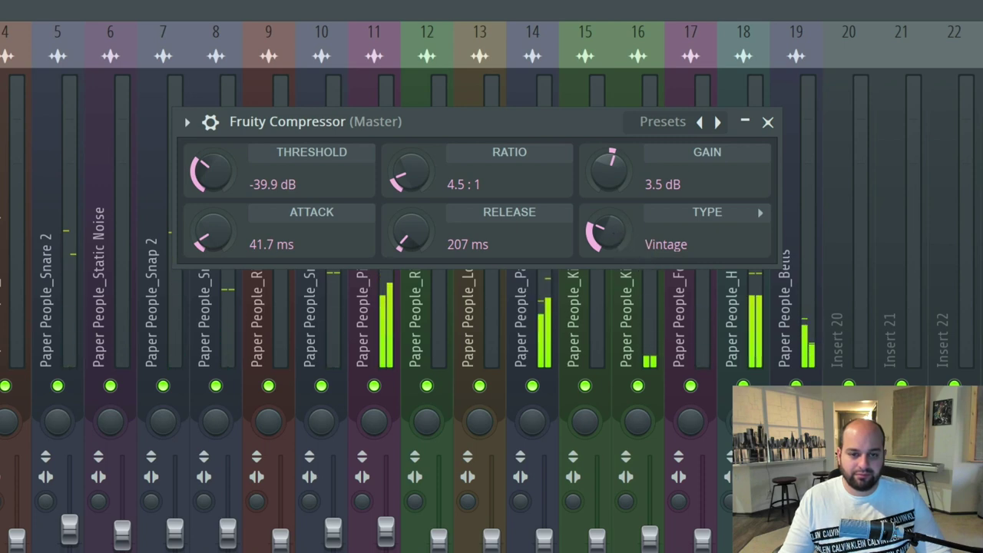
{"action": "left_click_drag", "start_coordinate": [606, 232], "coordinate": [606, 223]}
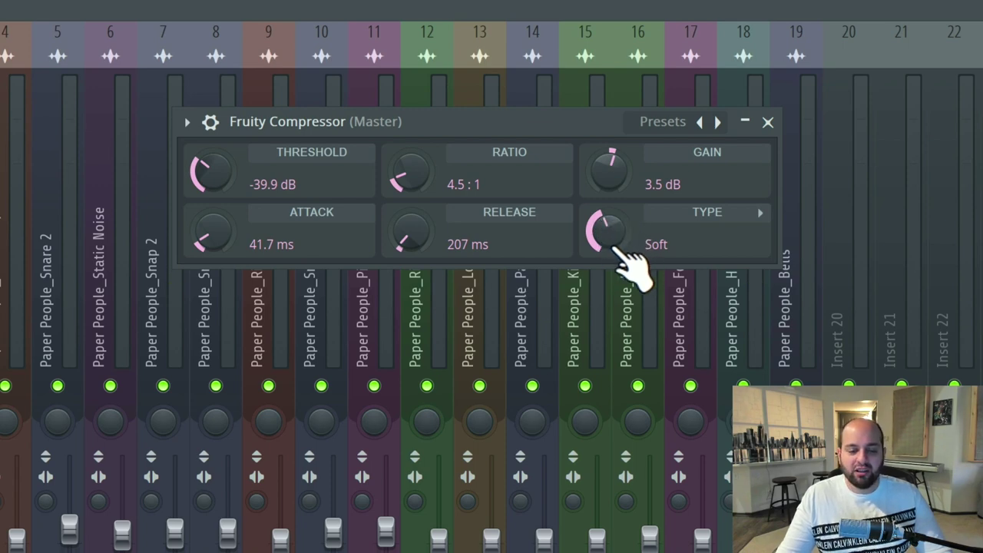
- Compare the Hard and Vintage compressor types while raising the threshold
{"action": "mouse_move", "coordinate": [618, 247]}
{"action": "left_mouse_down"}
{"action": "mouse_move", "coordinate": [619, 269]}
{"action": "mouse_move", "coordinate": [628, 238]}
{"action": "left_mouse_up"}
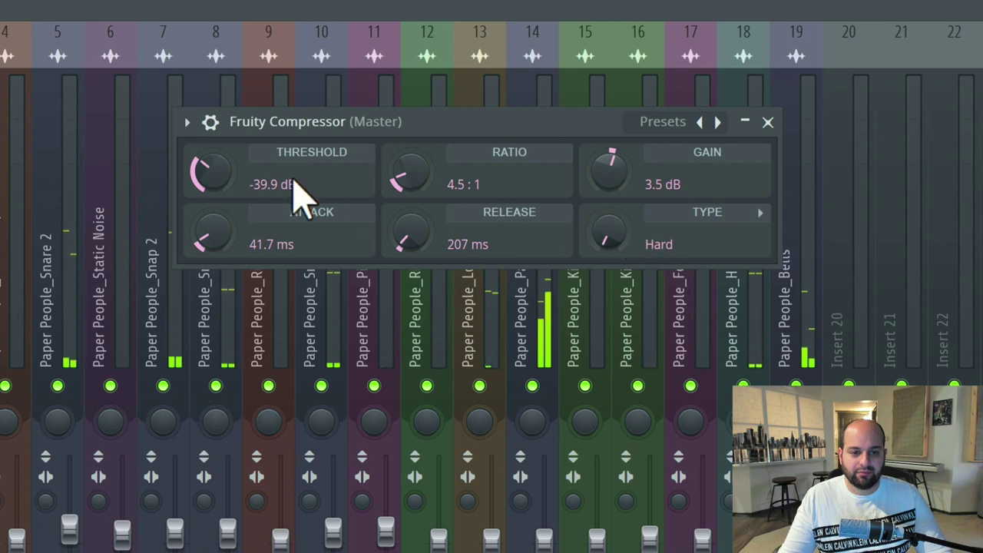
{"action": "left_click_drag", "start_coordinate": [293, 182], "coordinate": [257, 198]}
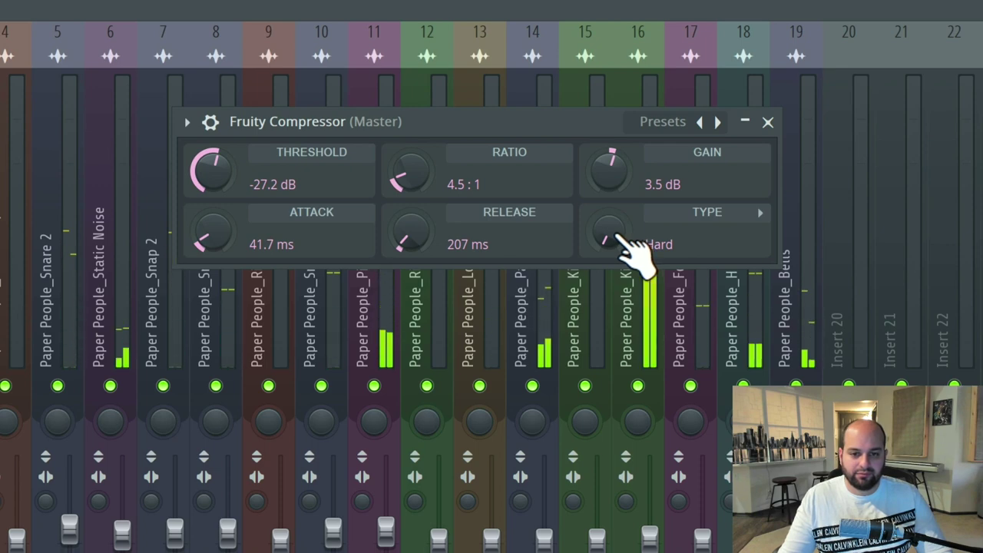
{"action": "left_click_drag", "start_coordinate": [622, 241], "coordinate": [622, 223]}
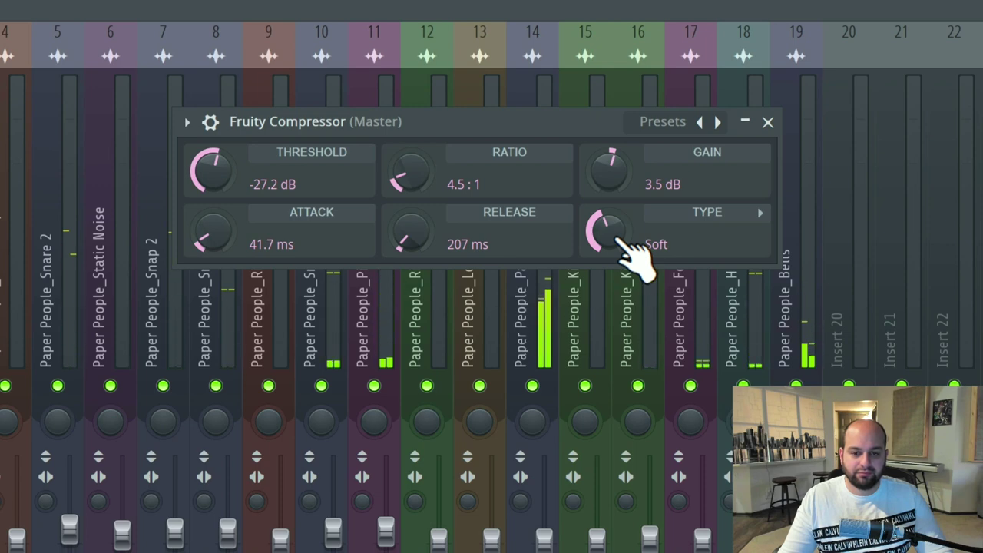
{"action": "mouse_move", "coordinate": [624, 239]}
{"action": "left_mouse_down"}
{"action": "mouse_move", "coordinate": [624, 253]}
{"action": "mouse_move", "coordinate": [623, 244]}
{"action": "left_mouse_up"}
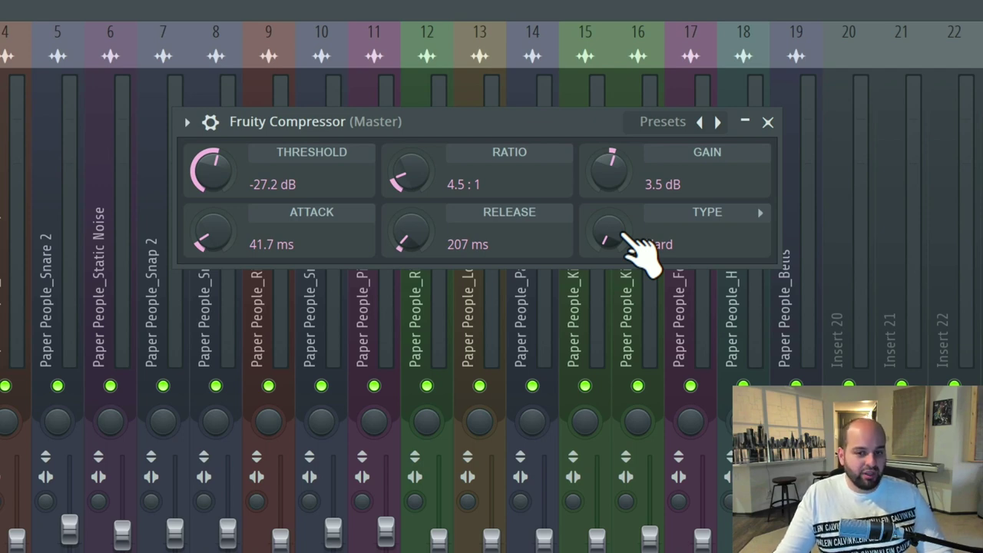
{"action": "left_click_drag", "start_coordinate": [626, 240], "coordinate": [625, 219]}
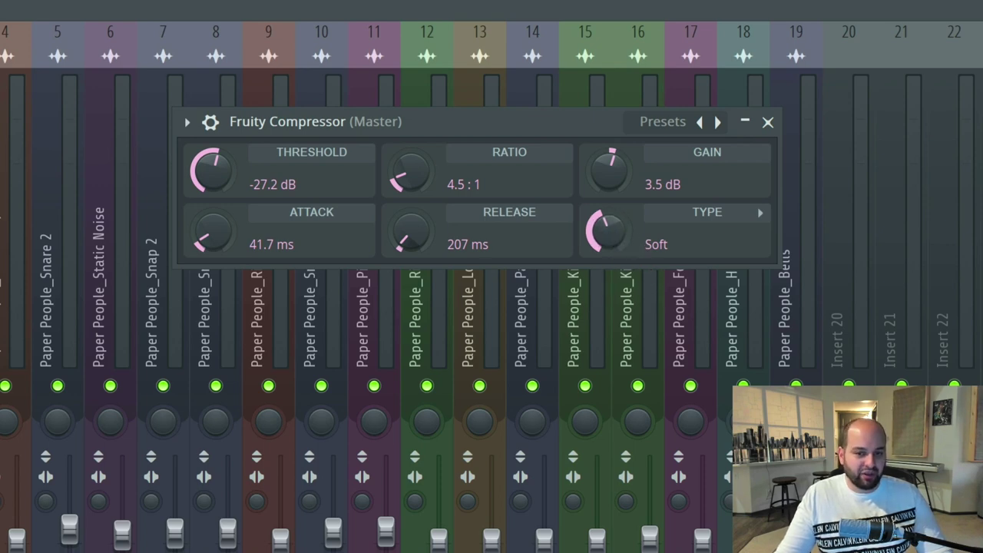
- Return to the Hard type, start playback, and set the threshold to -25.3 dB
{"action": "left_click_drag", "start_coordinate": [621, 235], "coordinate": [620, 261]}
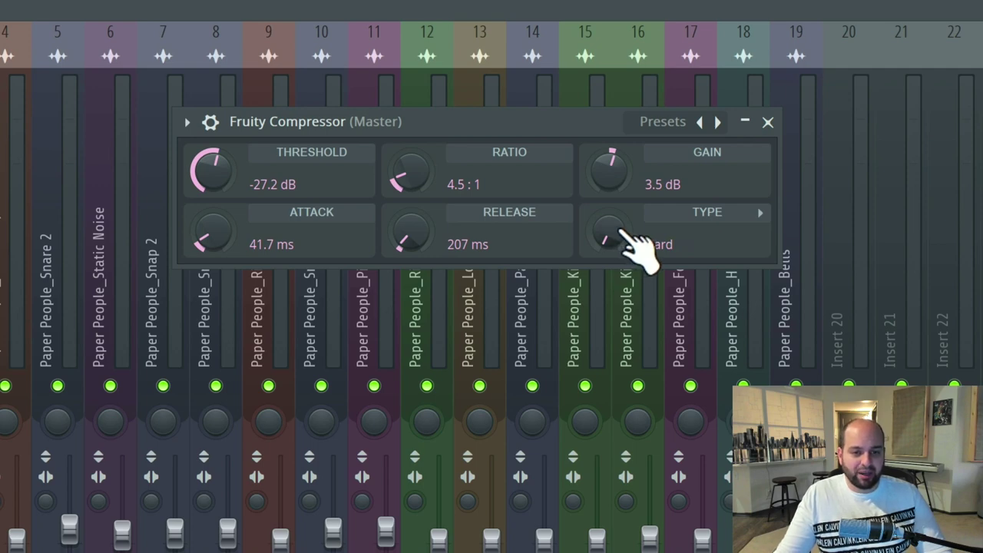
{"action": "key", "text": "space"}
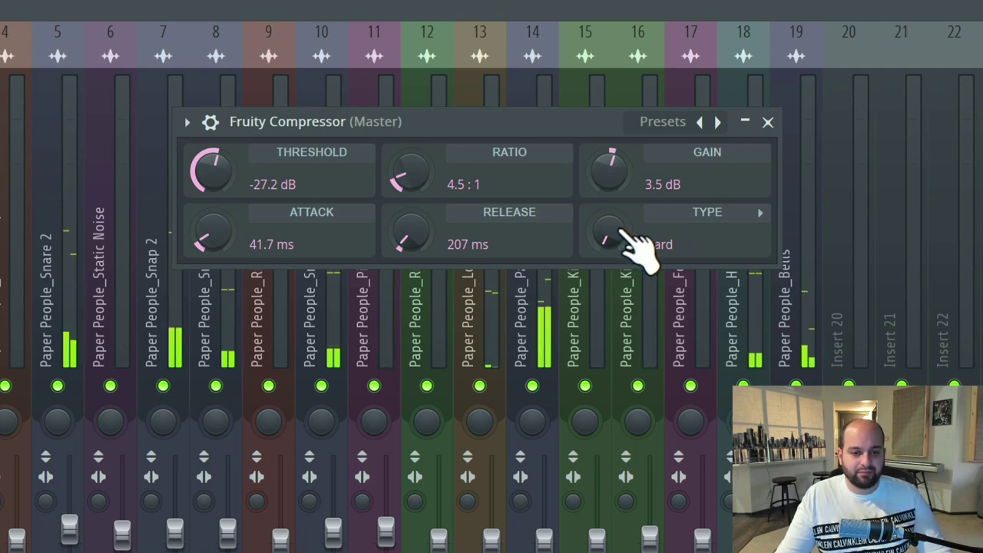
{"action": "mouse_move", "coordinate": [311, 181]}
{"action": "left_mouse_down"}
{"action": "mouse_move", "coordinate": [311, 230]}
{"action": "mouse_move", "coordinate": [311, 173]}
{"action": "left_mouse_up"}
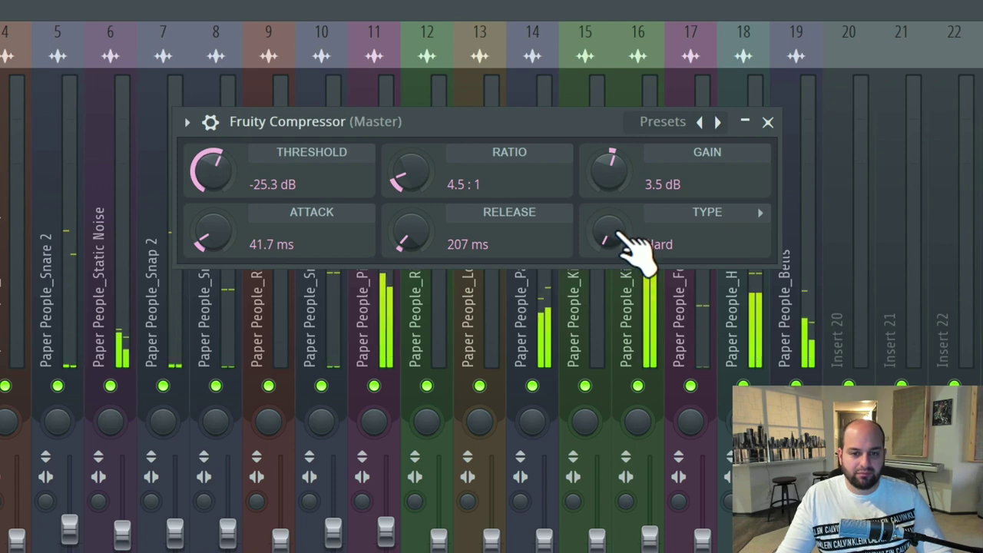
{"action": "mouse_move", "coordinate": [621, 240]}
{"action": "left_mouse_down"}
{"action": "mouse_move", "coordinate": [620, 223]}
{"action": "mouse_move", "coordinate": [634, 245]}
{"action": "left_mouse_up"}
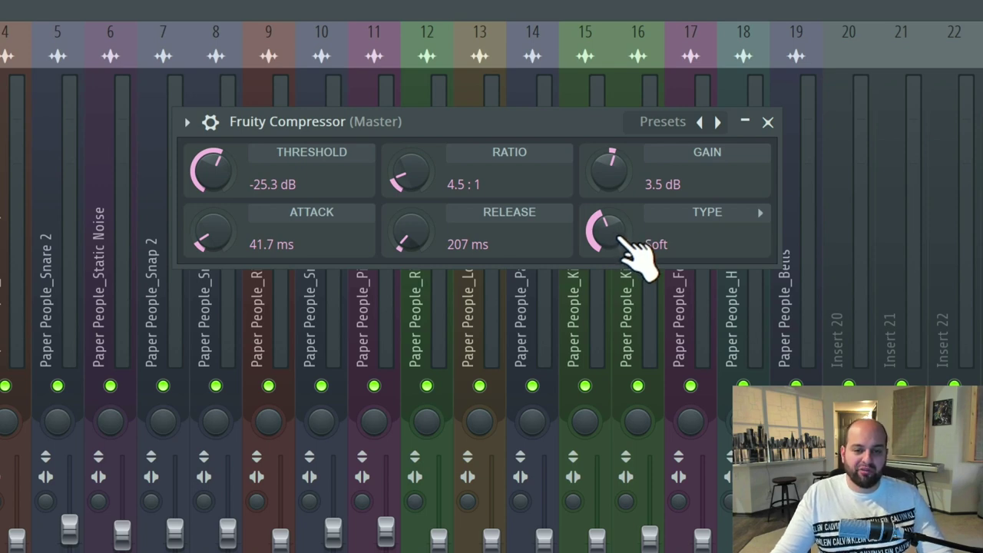
{"action": "scroll", "coordinate": [620, 232], "scroll_direction": "down", "scroll_amount": 1}
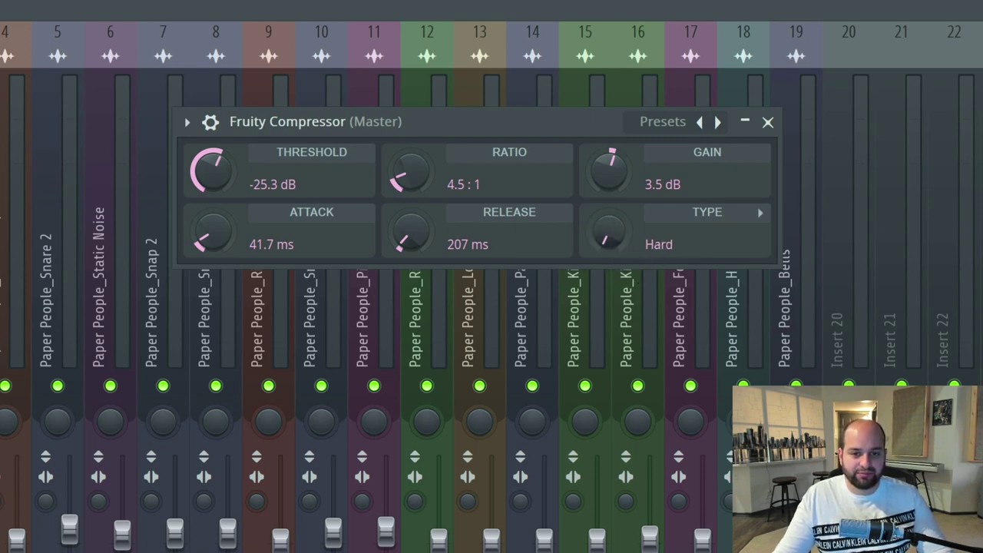
- Start, stop and restart playback to hear Hard-type compression at -25.3 dB threshold, 4.5:1 ratio
{"action": "key", "text": "space"}
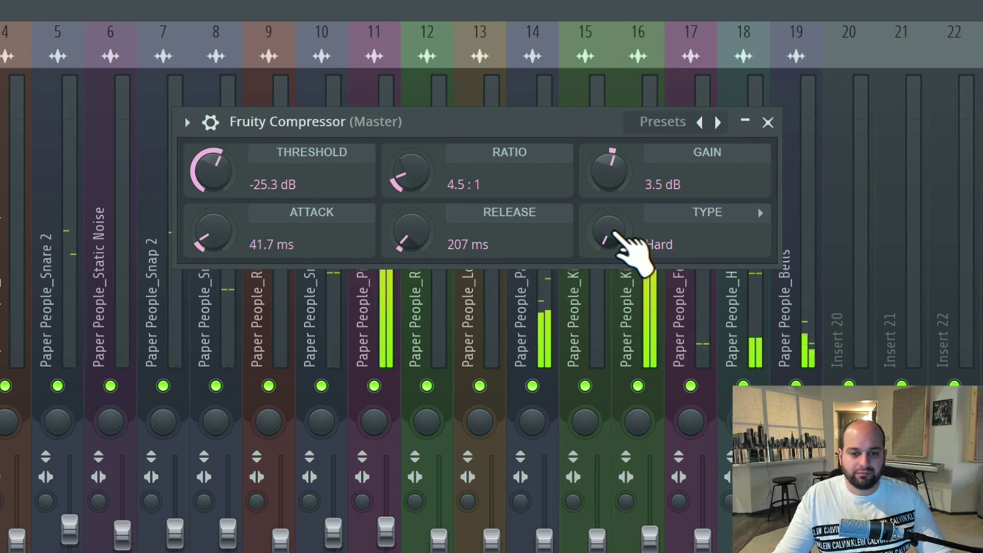
{"action": "key", "text": "space"}
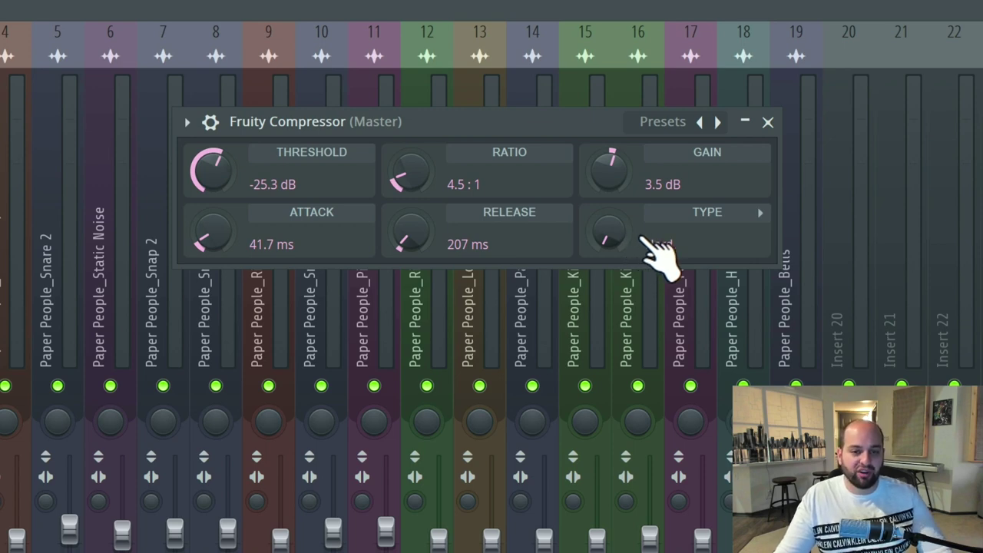
{"action": "key", "text": "space"}
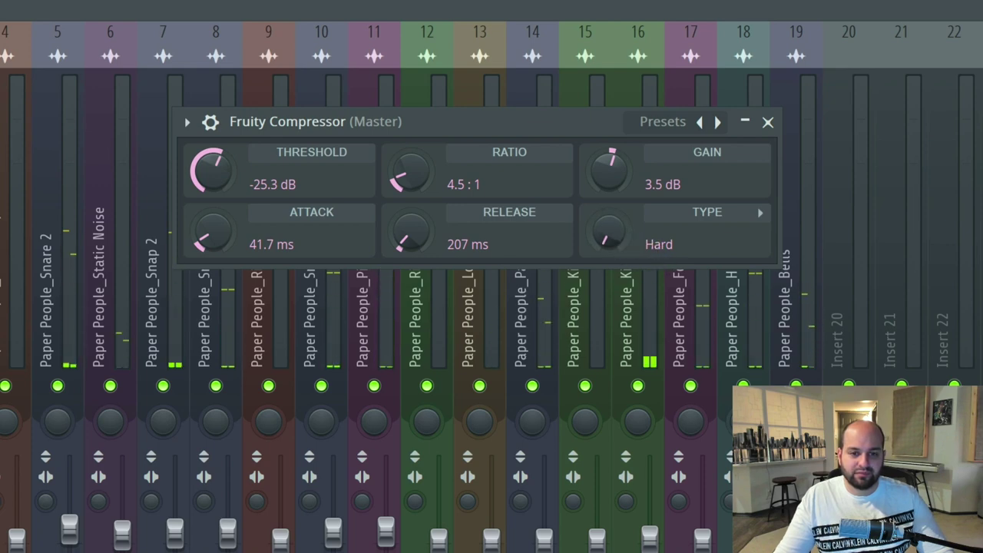
- Turn the Fruity Compressor TYPE knob from Hard to Vintage, leaving other settings unchanged
{"action": "left_click_drag", "start_coordinate": [607, 234], "coordinate": [607, 219]}
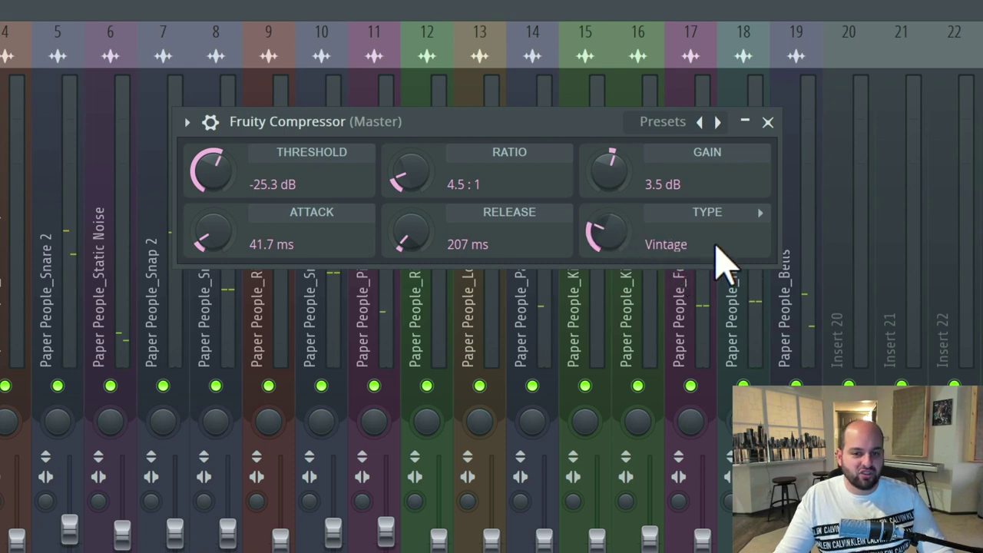